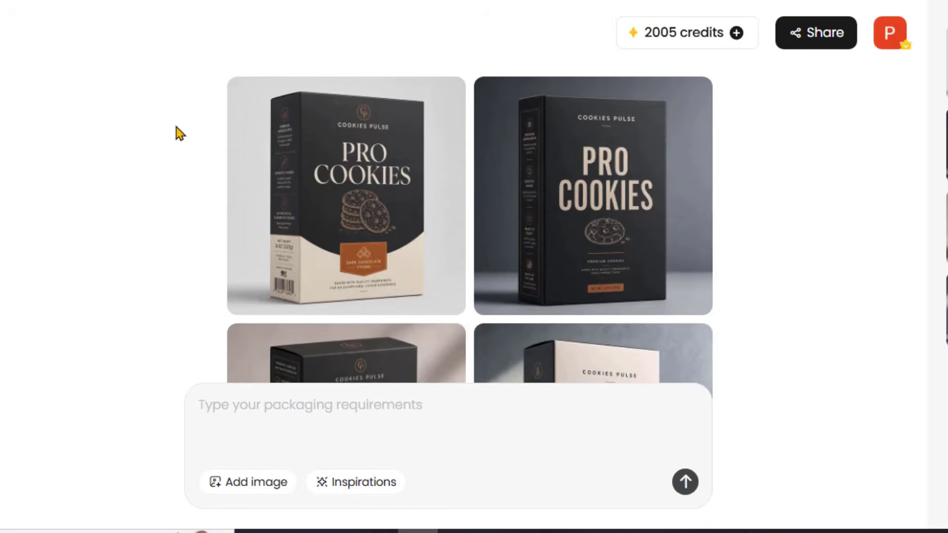
Review the generated Pro Cookies box concepts and open the cream-coloured version.
scroll(477, 216, "down", 5)
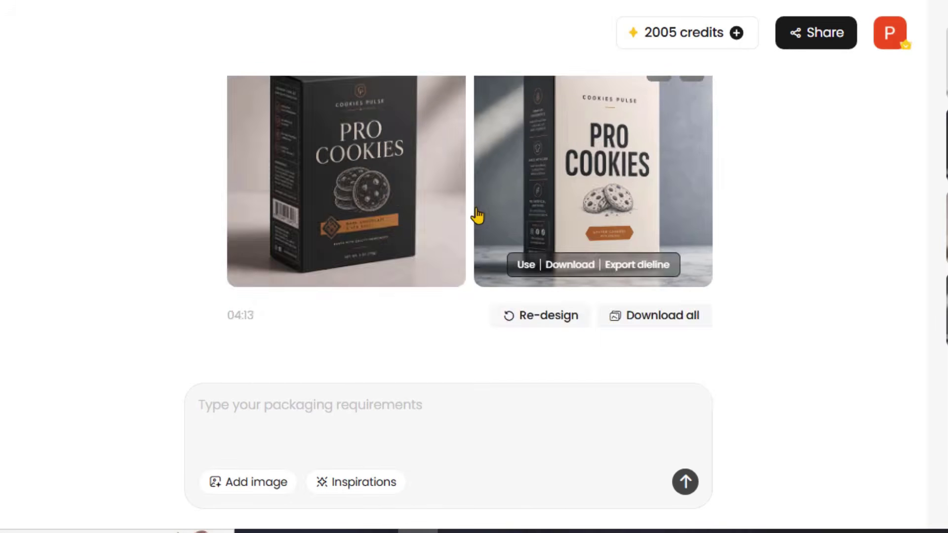
left_click(611, 159)
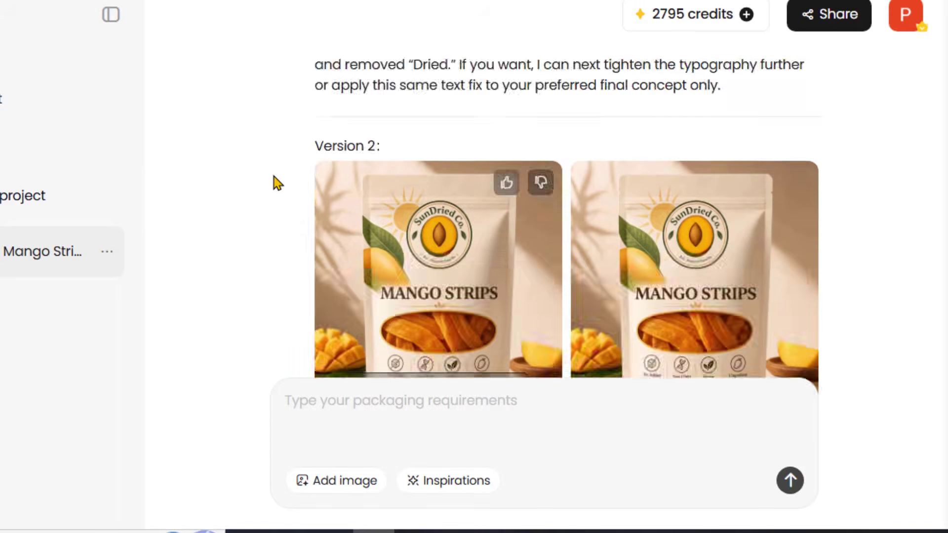
Generate a restyled Mango Strips pouch with gold foil-effect brand typography, warm cream body text and a thin gold border frame.
scroll(271, 182, "down", 5)
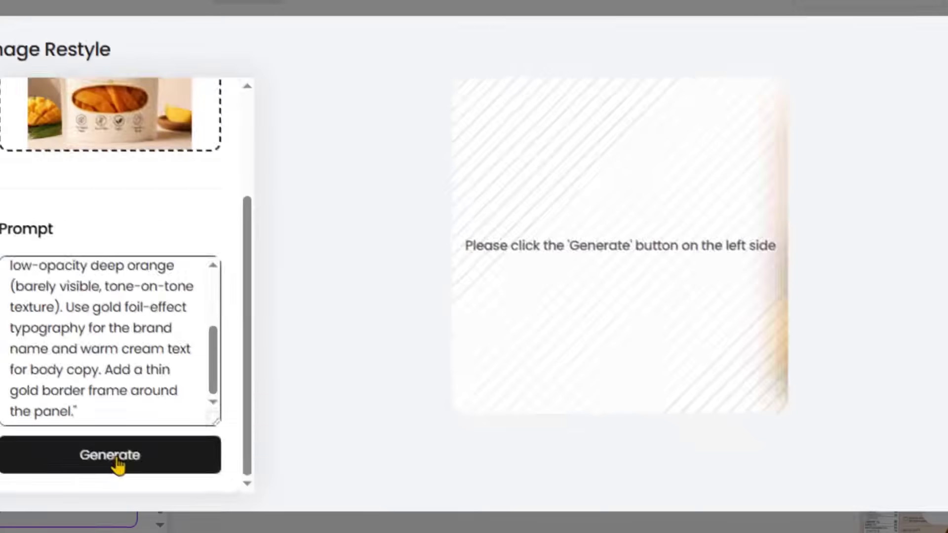
left_click(118, 459)
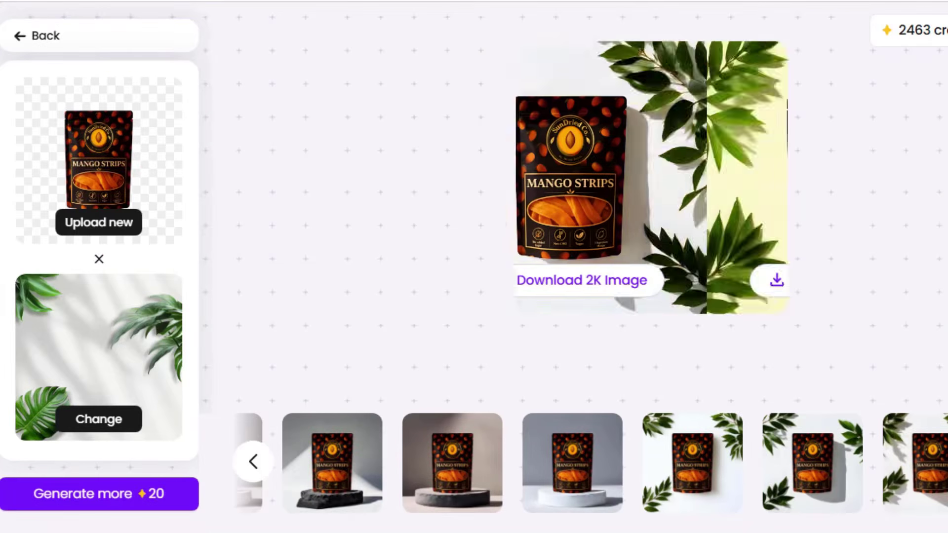
Open the background styles for the Mango Strips photo and arrange the product as a group of three pouches.
left_click(113, 418)
left_click(636, 72)
left_click(681, 73)
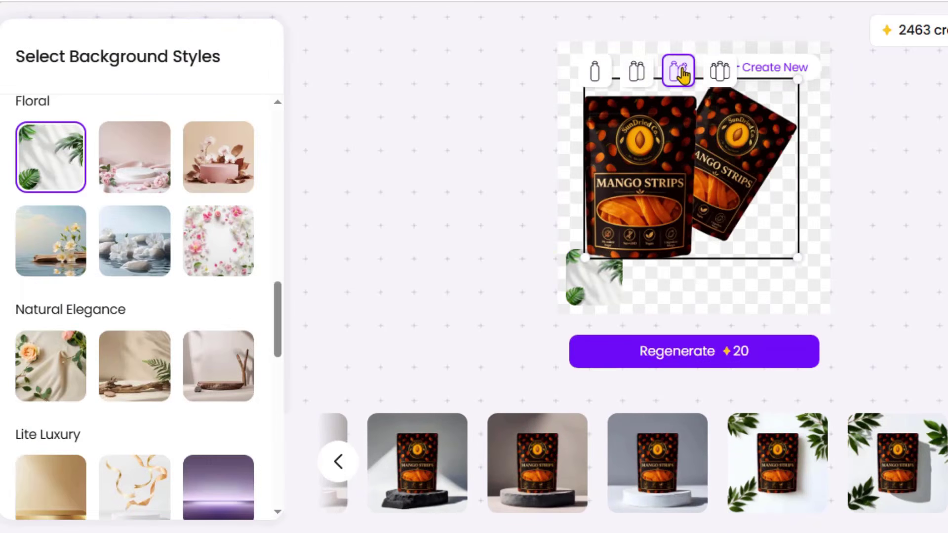
left_click(719, 71)
Choose a different background style for the three-pouch Mango Strips product photo.
scroll(106, 322, "down", 20)
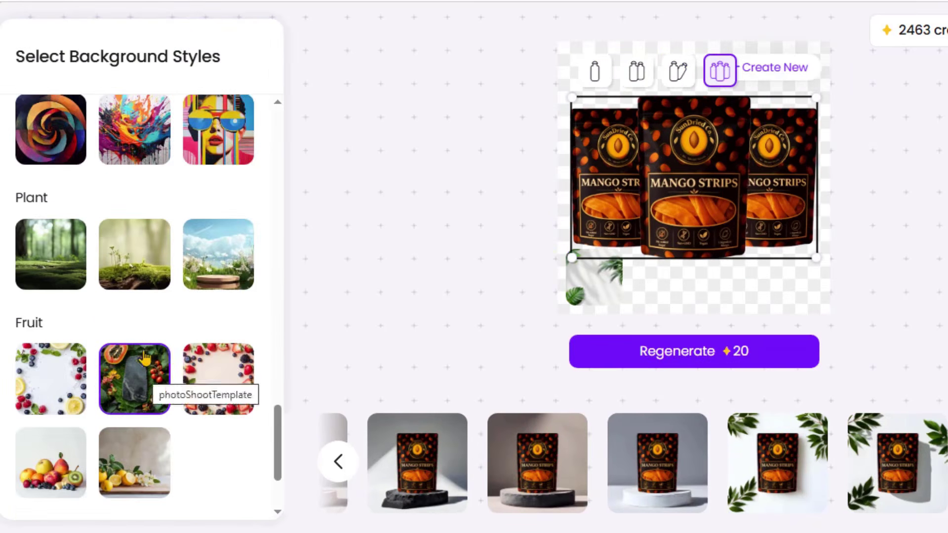
scroll(146, 354, "up", 1)
scroll(149, 352, "down", 1)
left_click(51, 260)
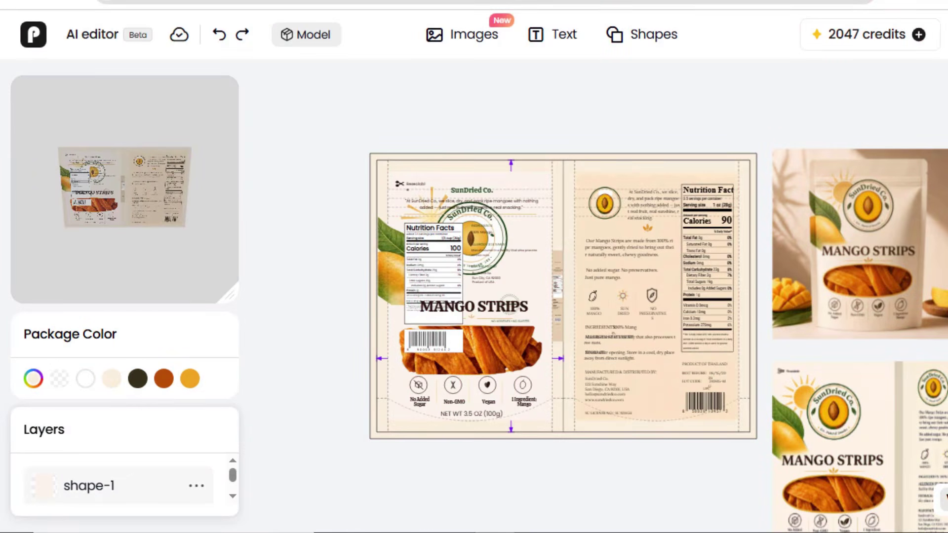
Try centred, right-aligned and justified text on the SunDried Co. introductory paragraph of the pouch's back panel.
scroll(651, 294, "up", 3)
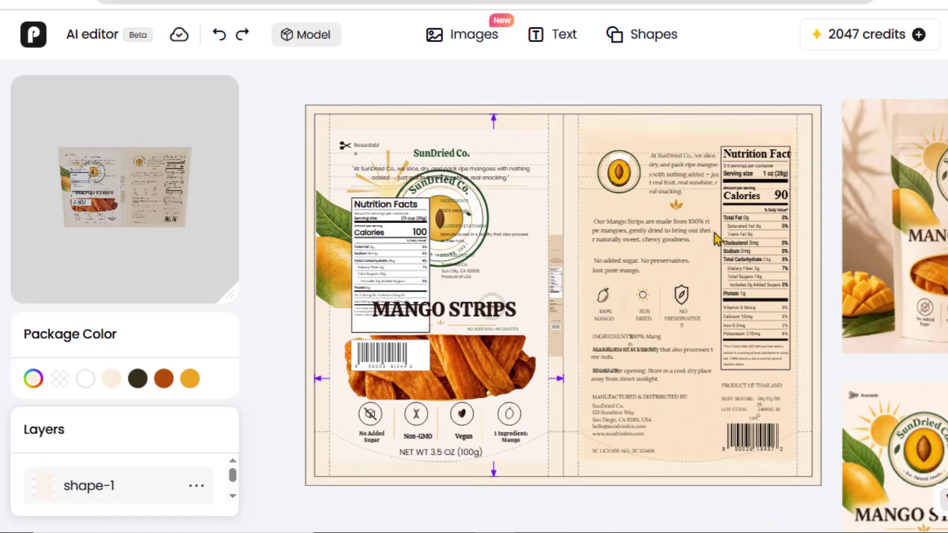
scroll(471, 328, "up", 3)
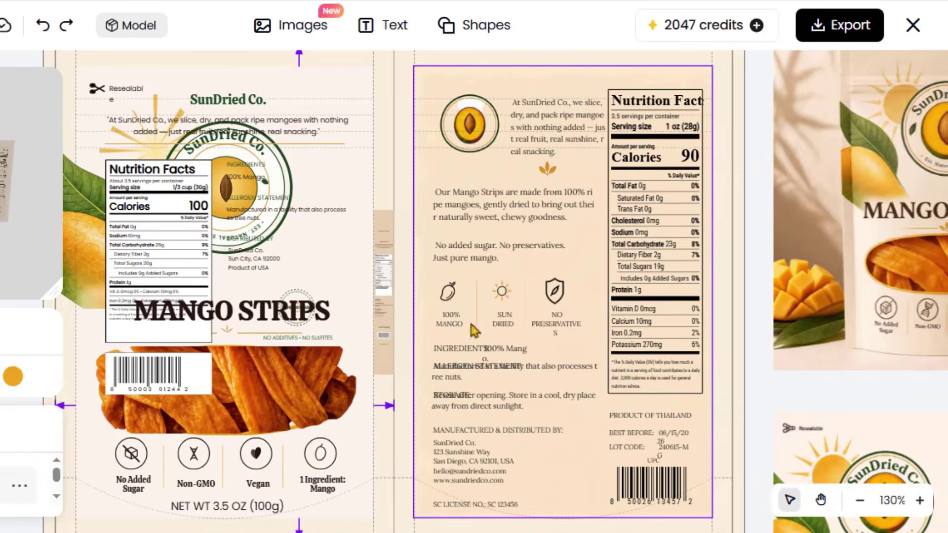
left_click(557, 126)
left_click(806, 367)
left_click(851, 366)
left_click(896, 366)
Move the back panel's introductory paragraph slightly up and widen its text box towards the round logo.
mouse_move(572, 137)
left_mouse_down()
mouse_move(549, 135)
mouse_move(570, 132)
left_mouse_up()
left_click(561, 81)
left_click(531, 143)
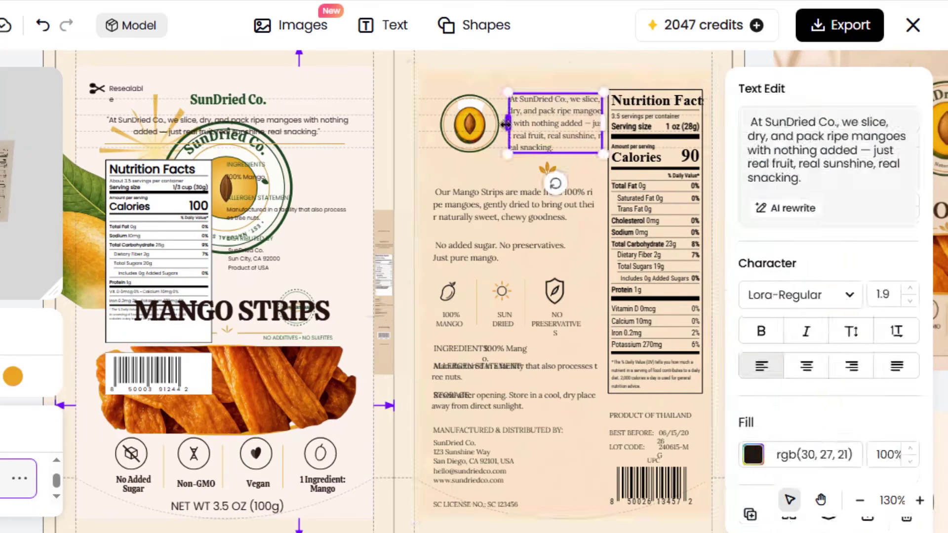
left_click_drag(508, 154, 500, 153)
left_click(551, 83)
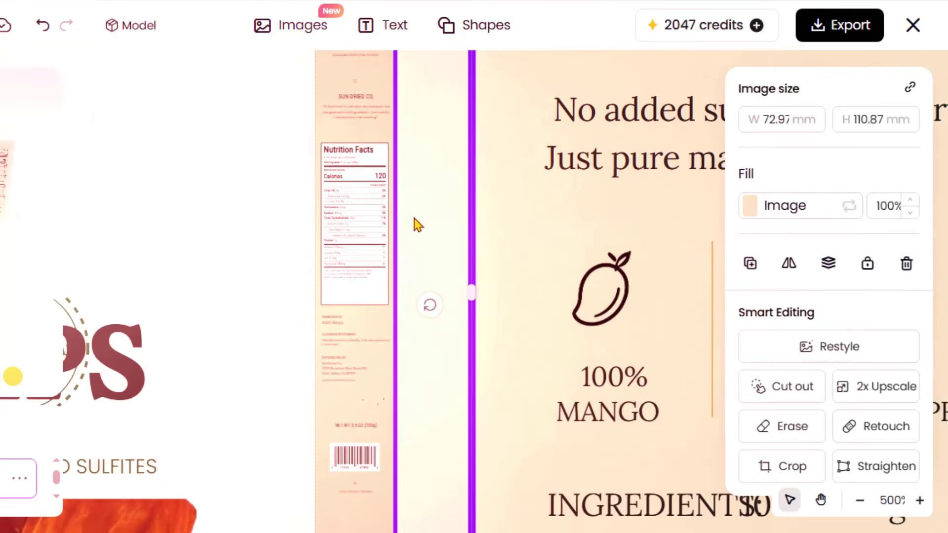
Export the Mango Strips pouch design as a PDF dieline and look through the exported file.
left_click(850, 35)
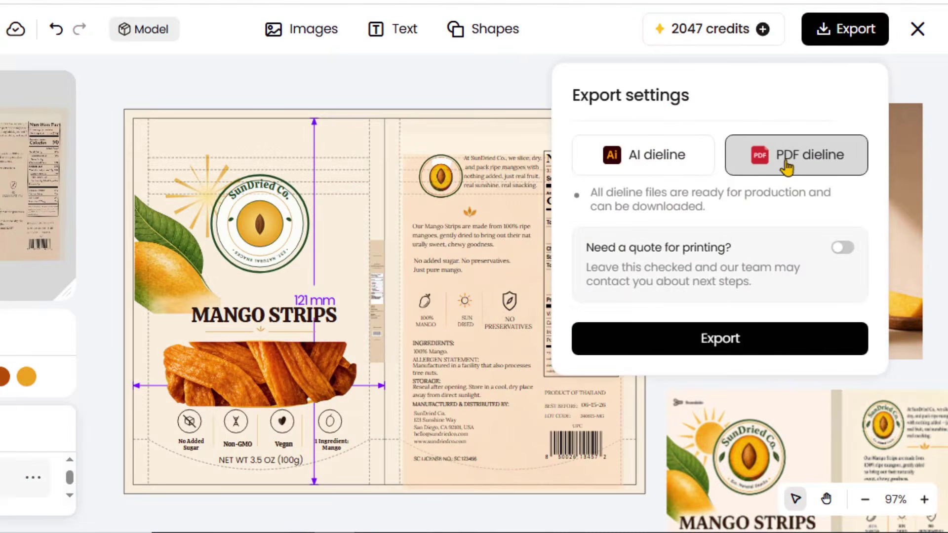
left_click(725, 340)
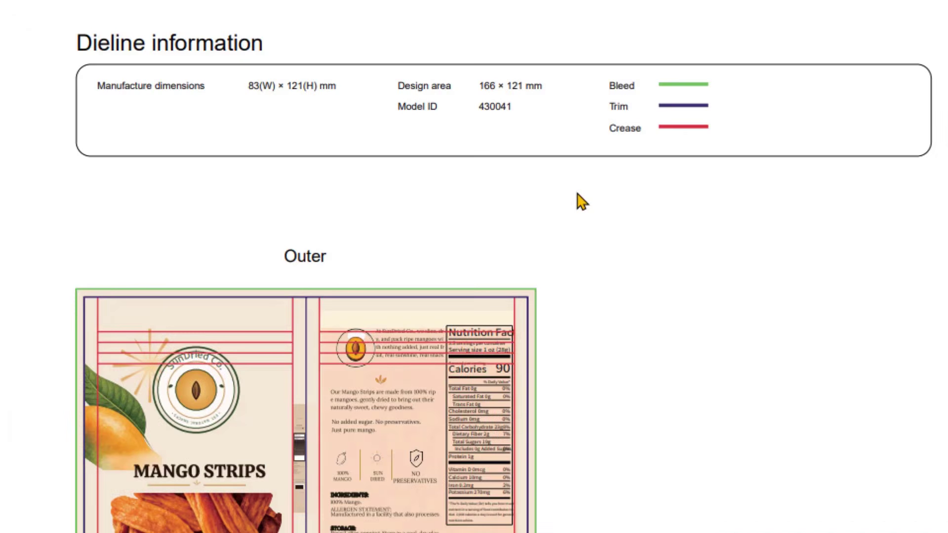
scroll(582, 201, "down", 3)
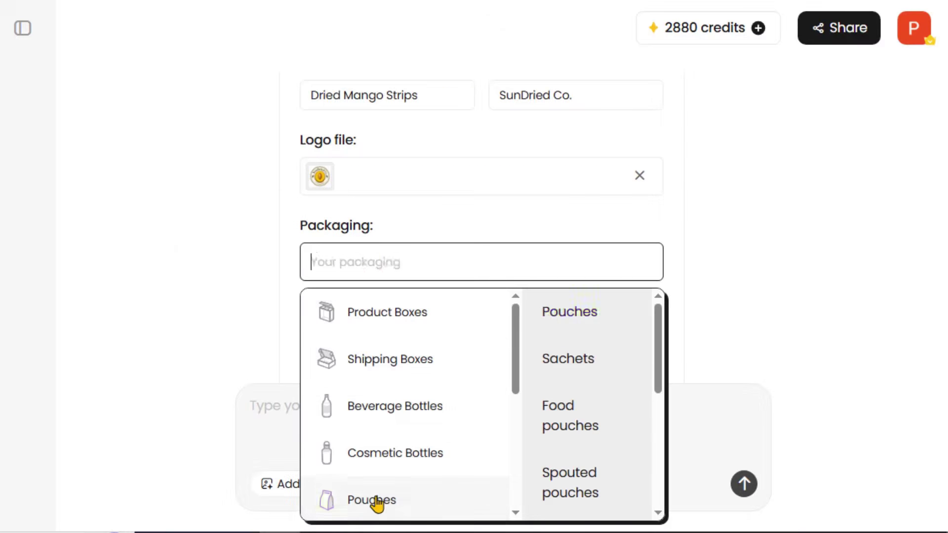
Set the packaging to Pouches, Stand-up pouches, and expand the Elements and Style sections of the design information.
left_click(377, 501)
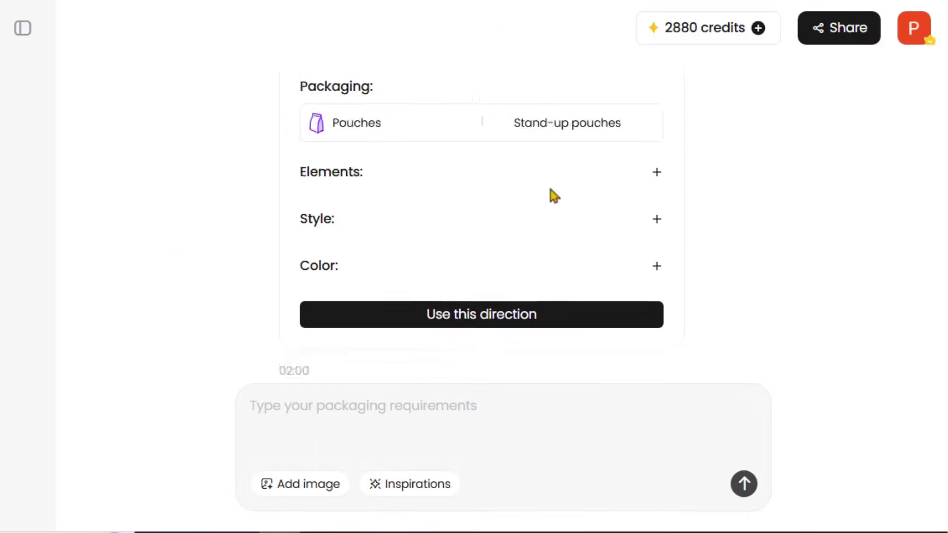
left_click(656, 173)
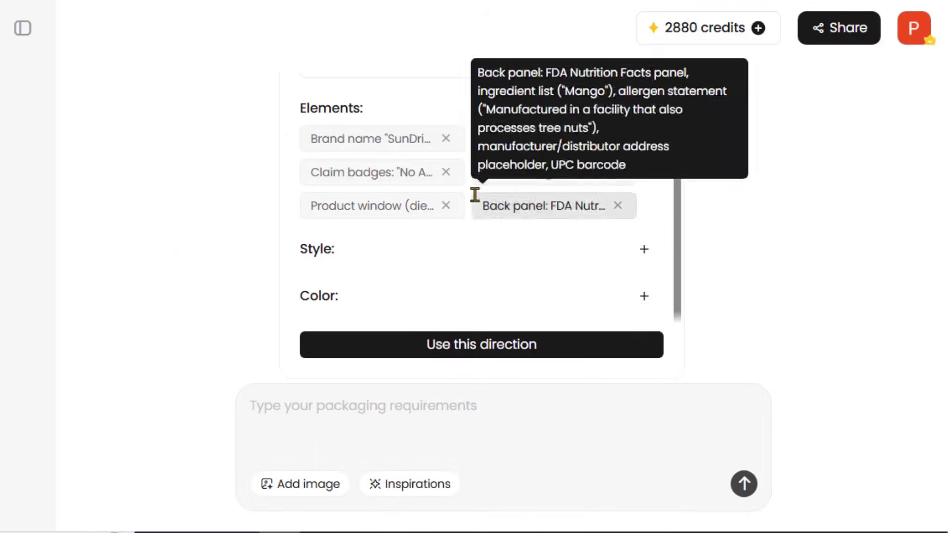
left_click(644, 249)
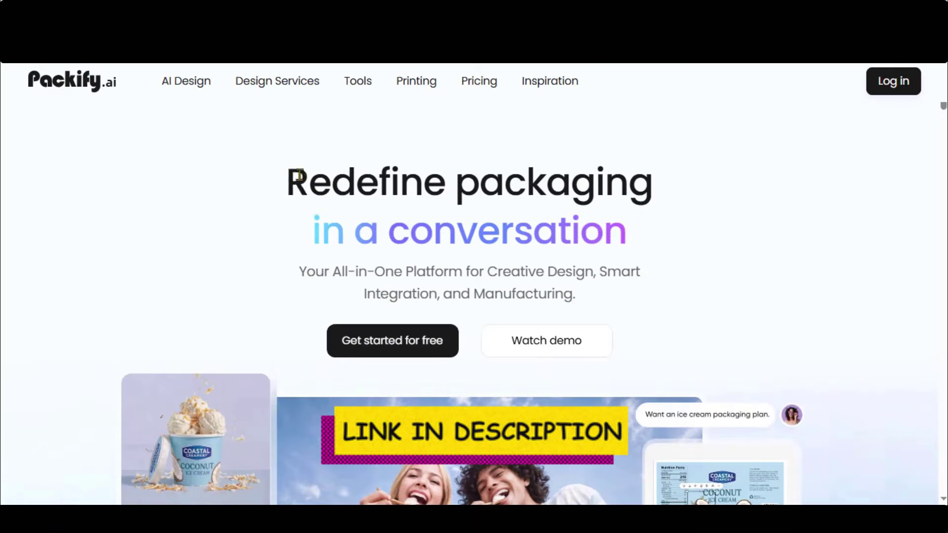
Read the Packify.ai homepage headline and compare the monthly prices and credits of the Basic and Pro plans.
left_click_drag(287, 180, 651, 176)
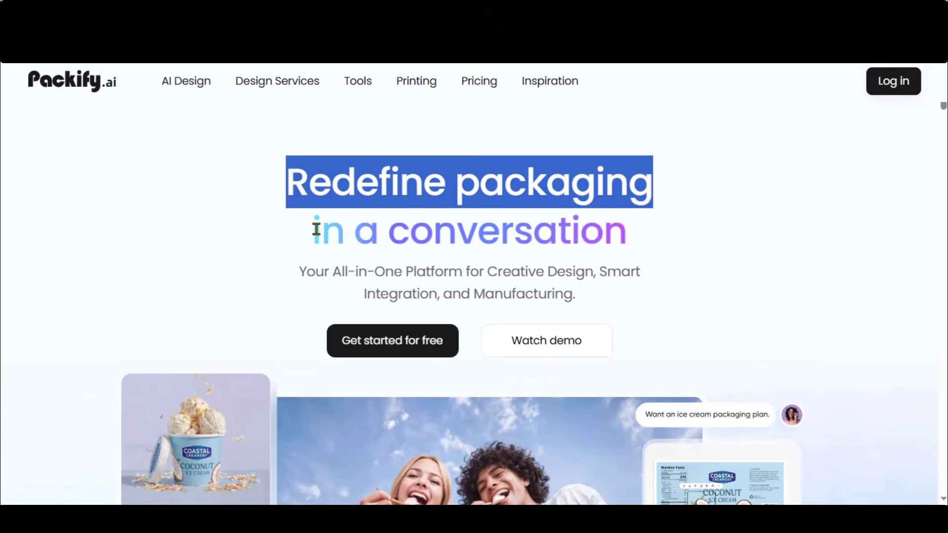
left_click_drag(316, 229, 350, 231)
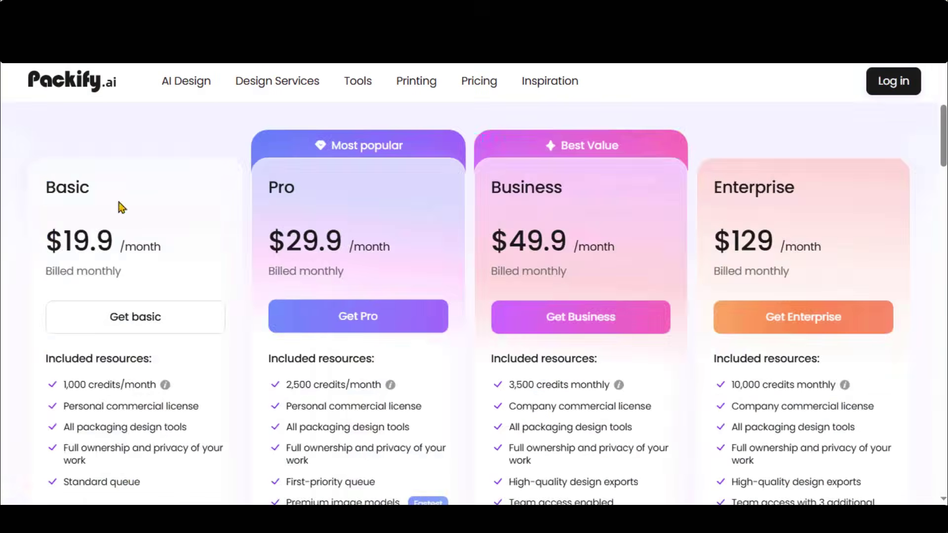
left_click_drag(47, 239, 121, 241)
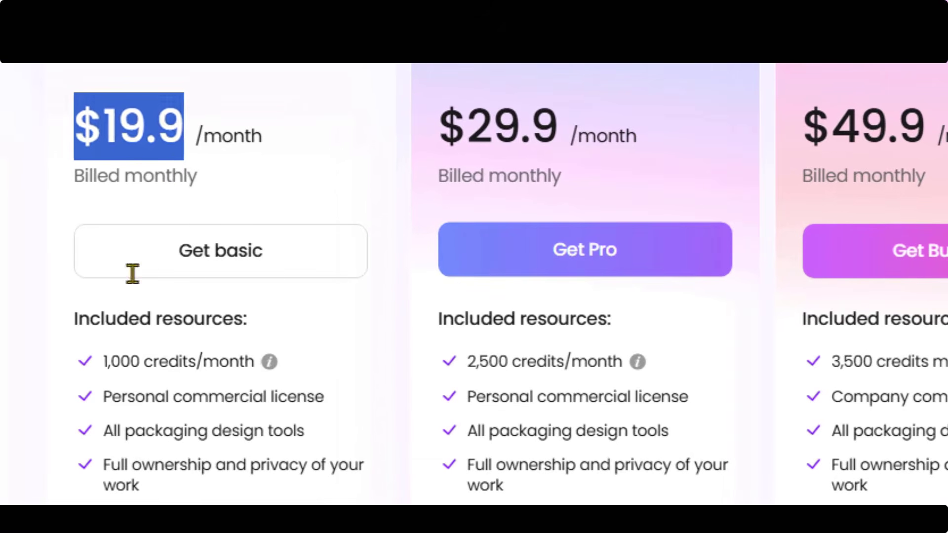
left_click_drag(102, 361, 156, 359)
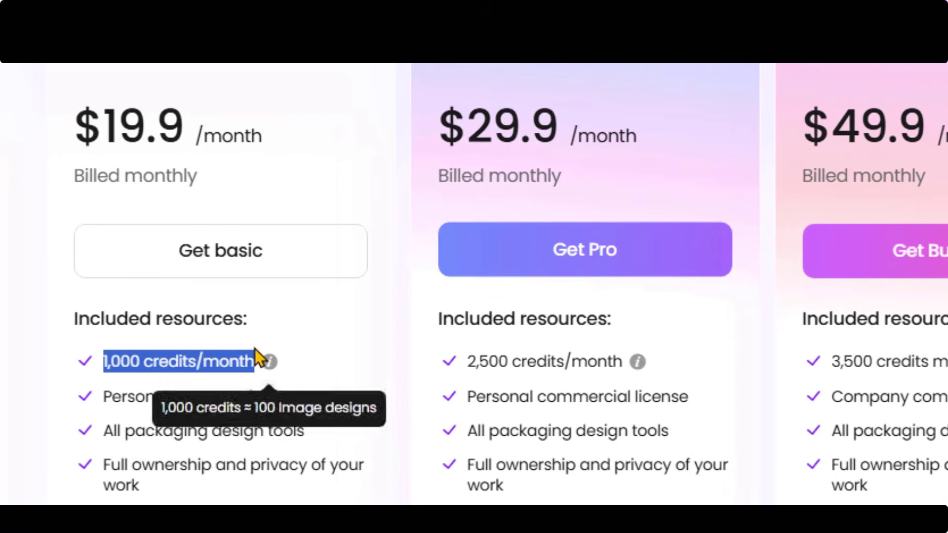
left_click_drag(432, 143, 682, 130)
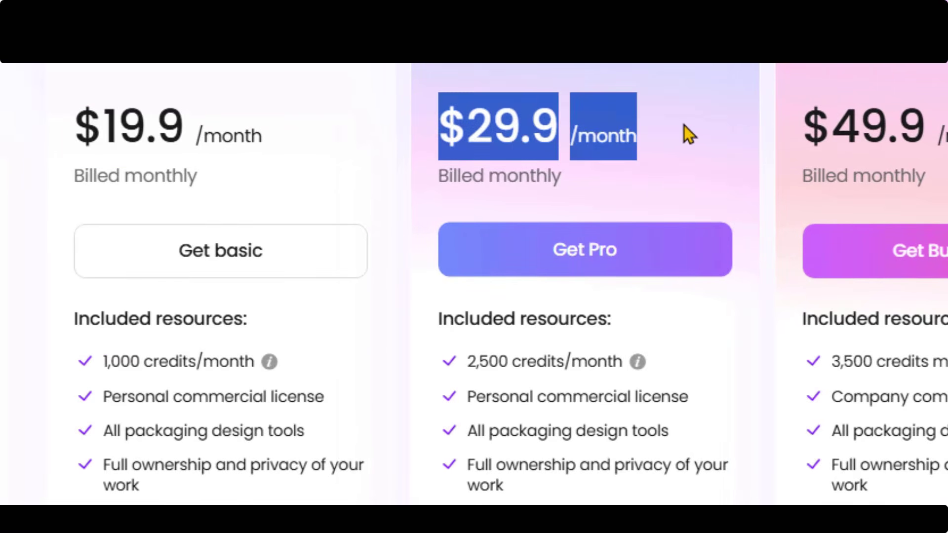
left_click_drag(466, 361, 587, 390)
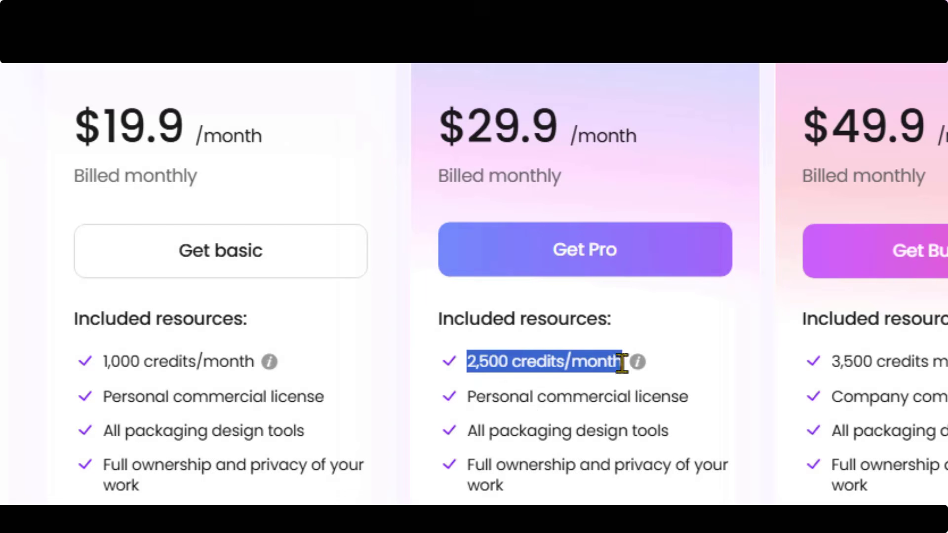
scroll(358, 273, "down", 3)
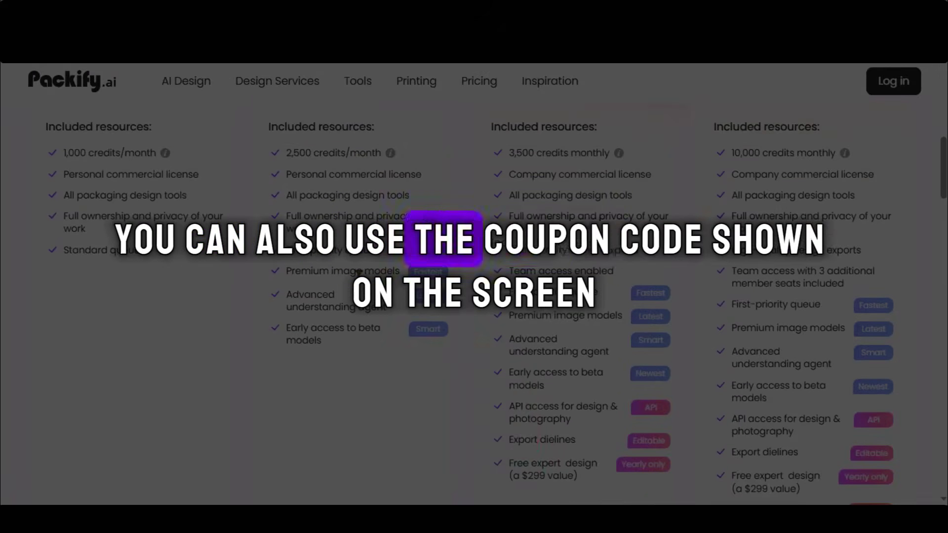
Find the FAQ about a free Packify trial and read its answer.
scroll(360, 276, "down", 10)
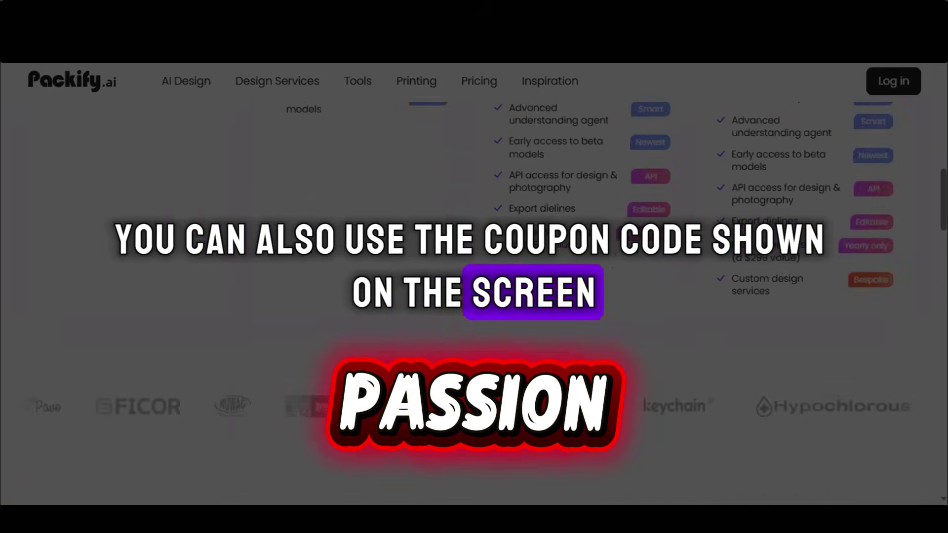
scroll(359, 277, "down", 3)
left_click(360, 276)
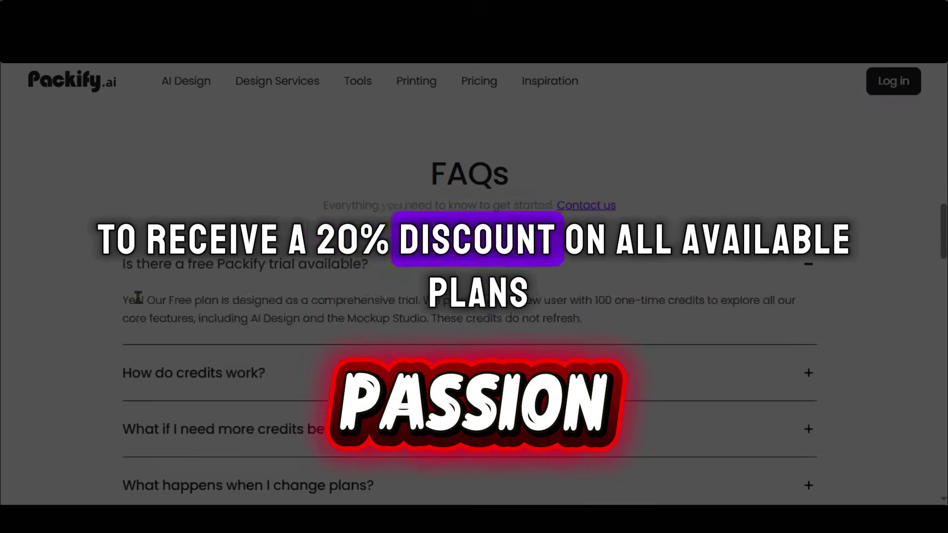
left_click_drag(122, 300, 626, 319)
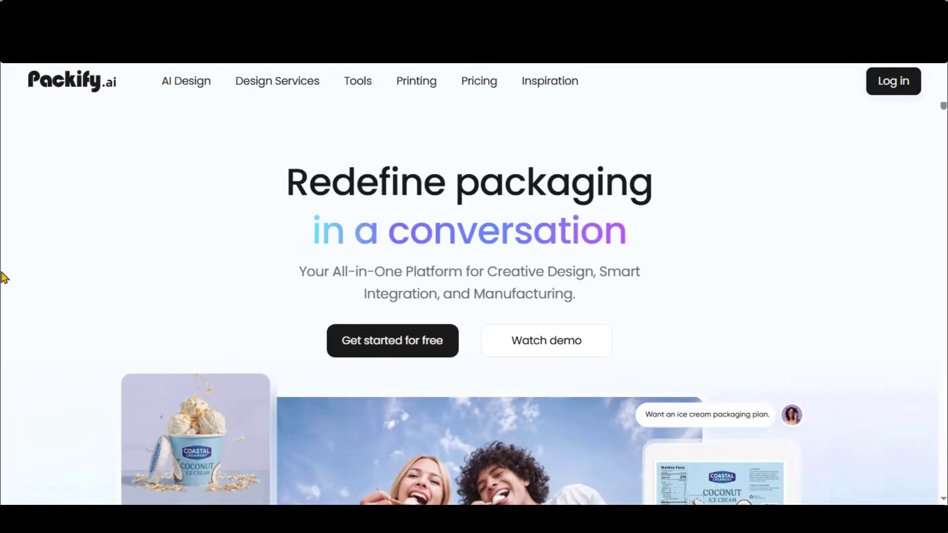
Get started for free from the homepage, log in to the workspace and start a new project.
left_click(383, 349)
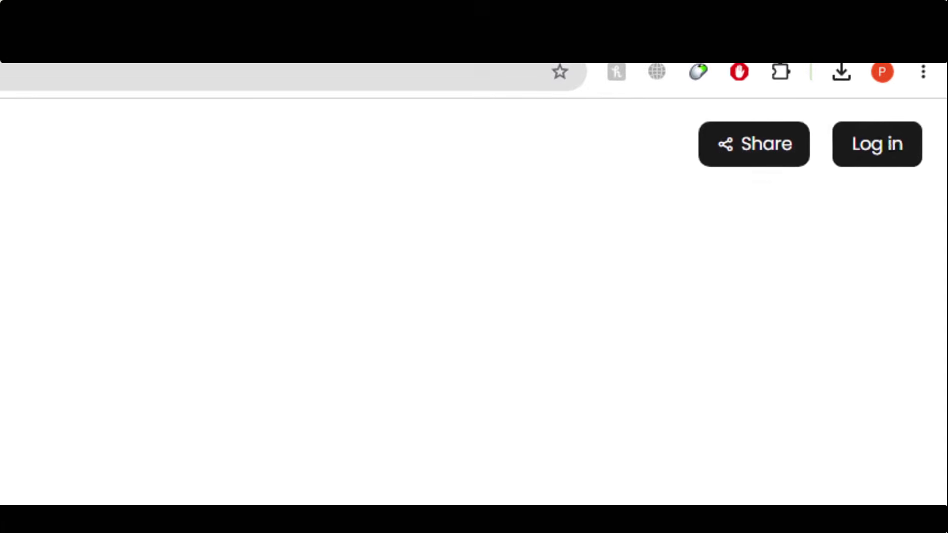
left_click(887, 160)
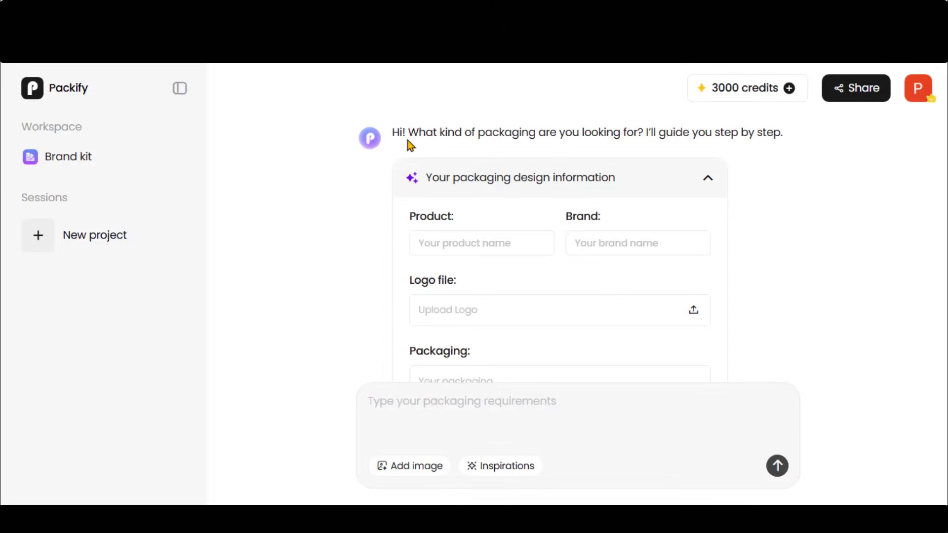
left_click(109, 236)
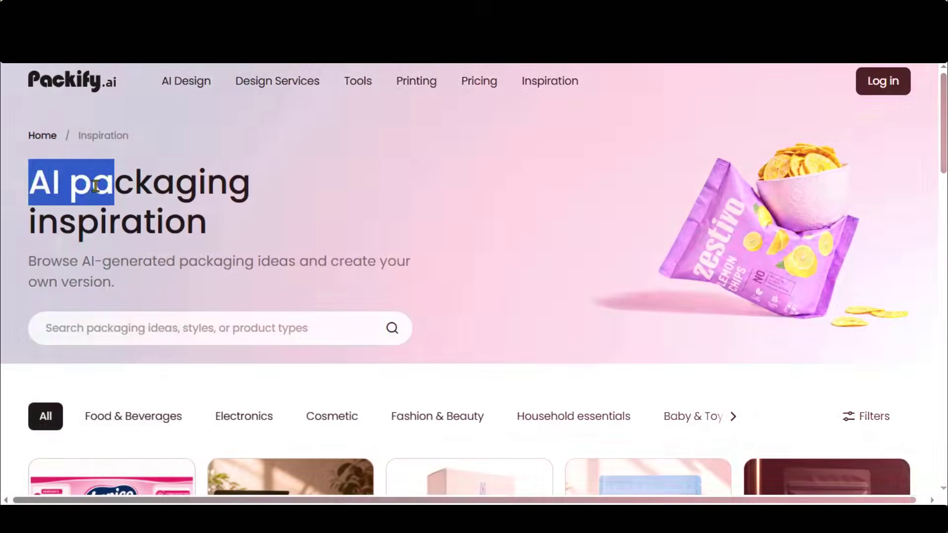
Browse the packaging inspiration gallery by Electronics, Cosmetic and Fashion & Beauty, then show all categories and go to page 2.
scroll(12, 298, "down", 5)
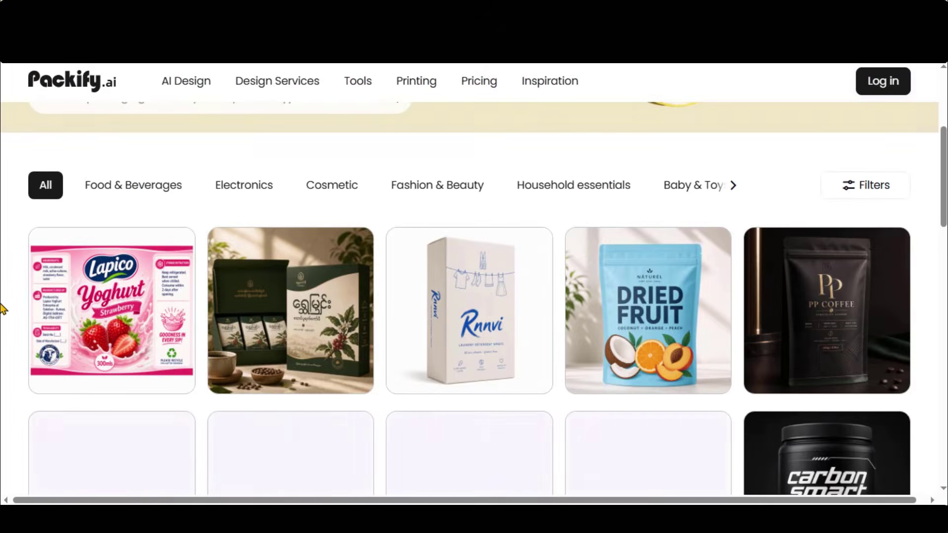
left_click(267, 188)
left_click(331, 187)
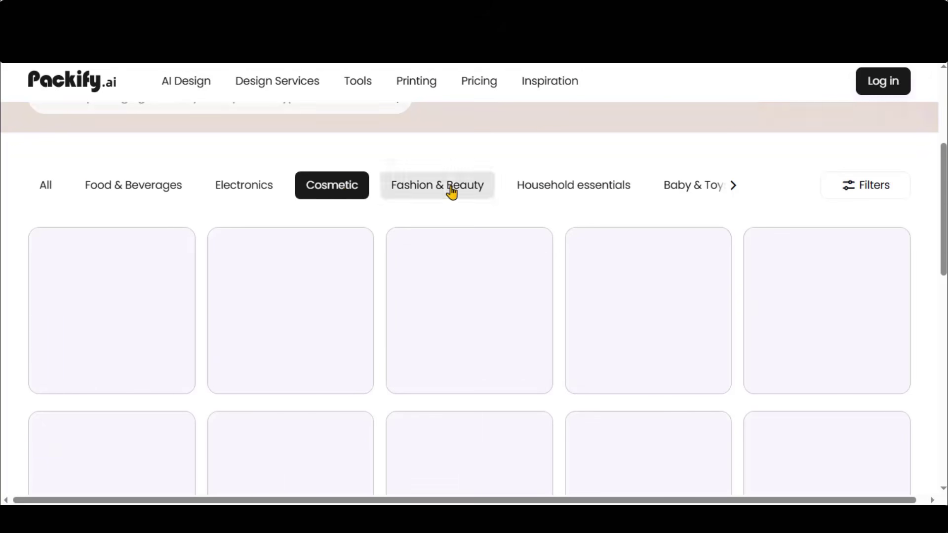
left_click(451, 191)
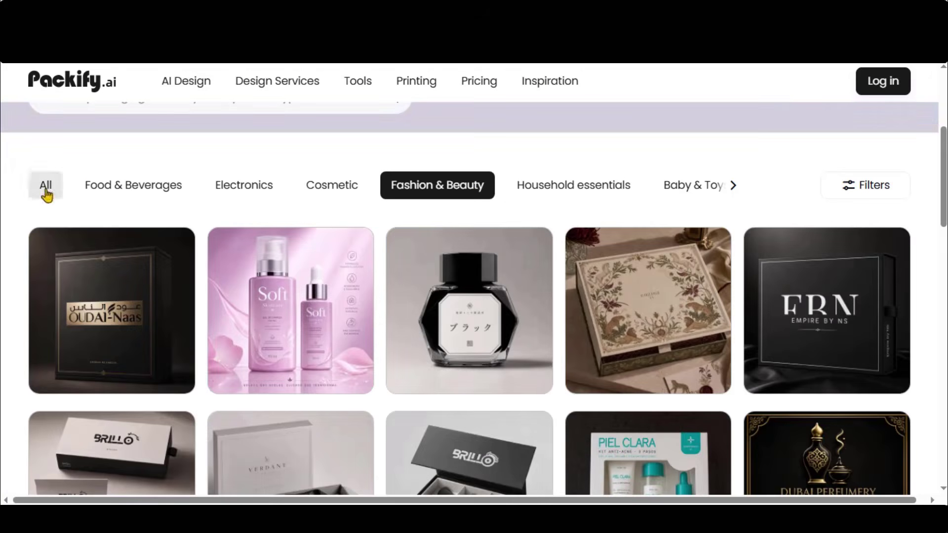
left_click(46, 185)
scroll(4, 244, "down", 10)
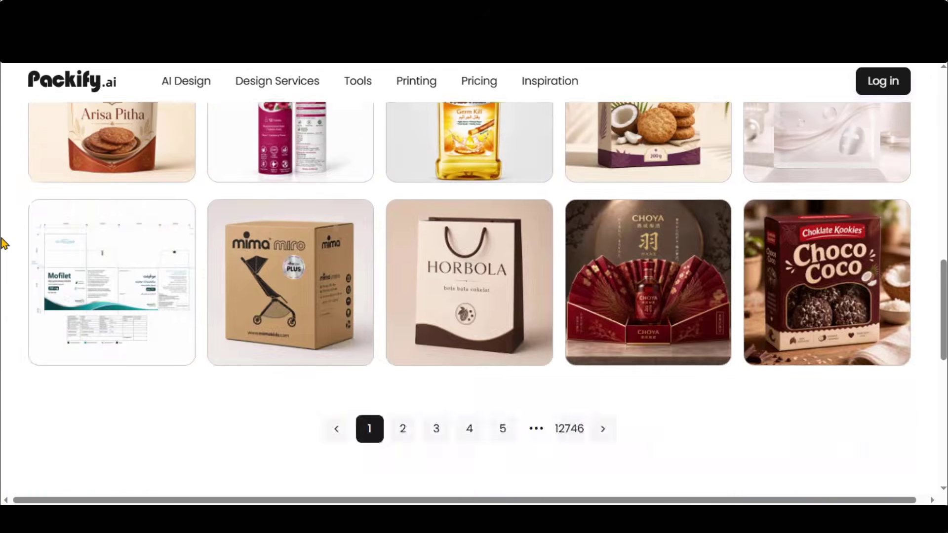
left_click(402, 428)
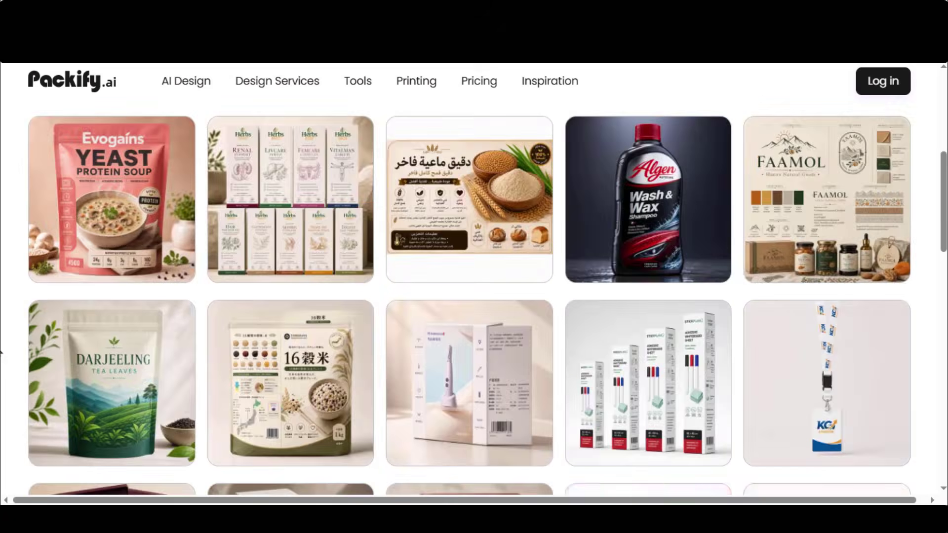
Inspect the Evogains yeast protein soup pouch in the inspiration gallery, reading its description, styles and colors, and look through further designs.
left_click(105, 218)
left_click(683, 251)
scroll(645, 292, "down", 2)
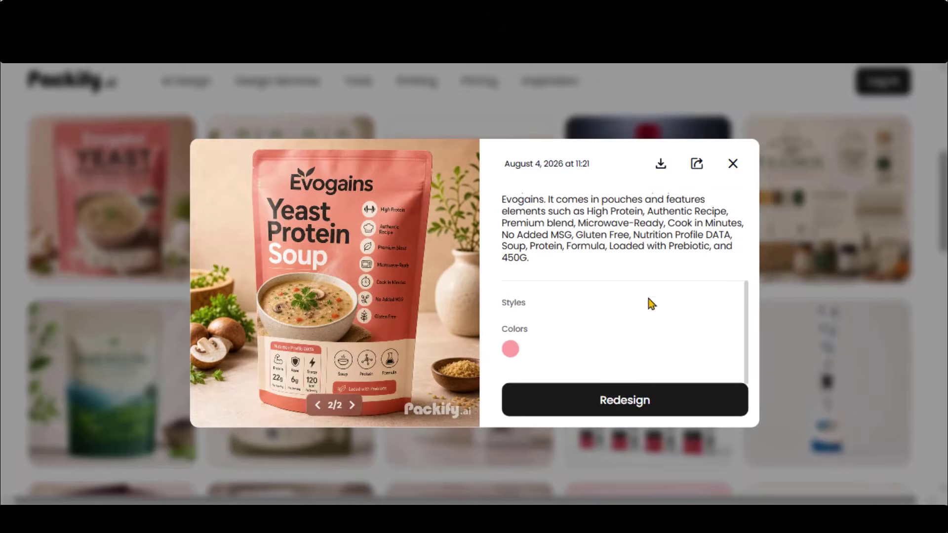
left_click_drag(502, 205, 571, 256)
left_click(581, 263)
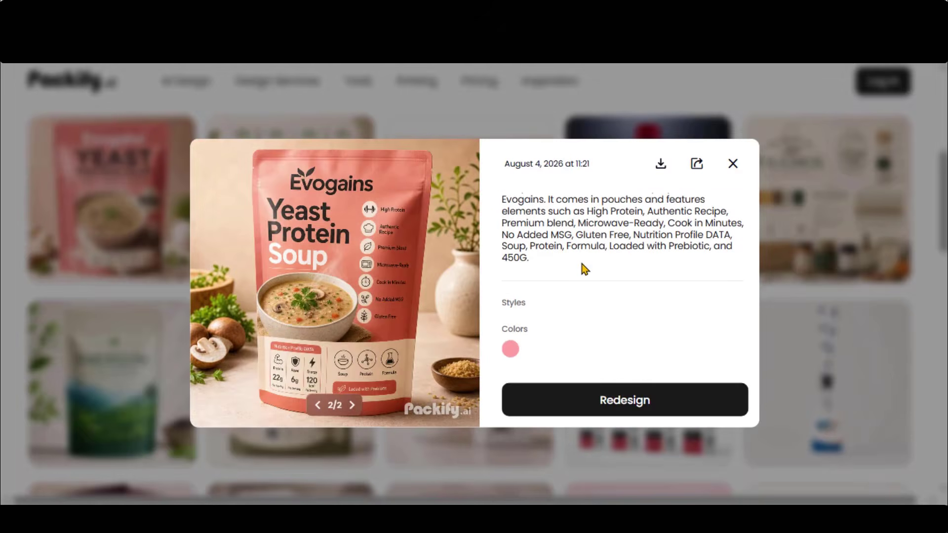
left_click(732, 163)
scroll(2, 287, "down", 2)
left_click(106, 281)
scroll(599, 258, "down", 2)
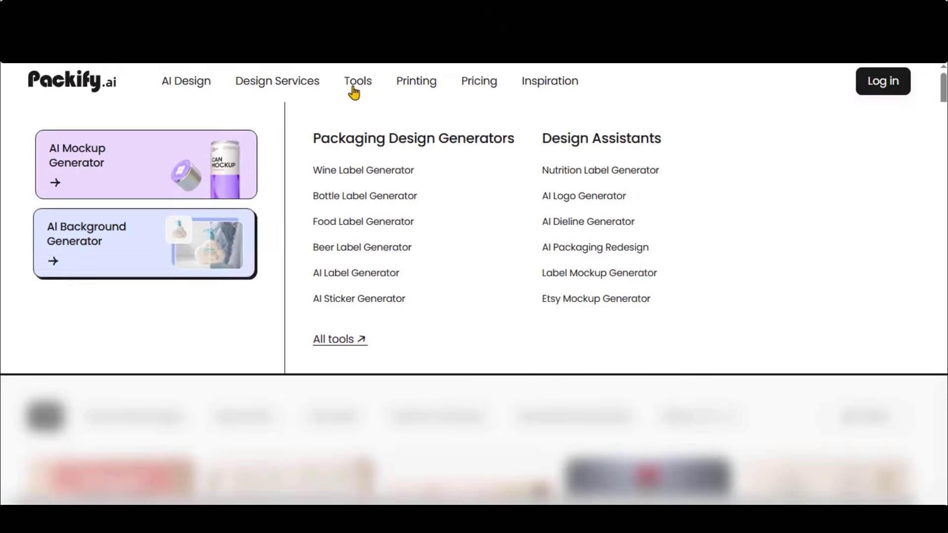
Open the page listing all packaging design tools and review the AI Label Generator and AI Mockup Generator sections.
left_click(328, 347)
left_click_drag(29, 247, 535, 237)
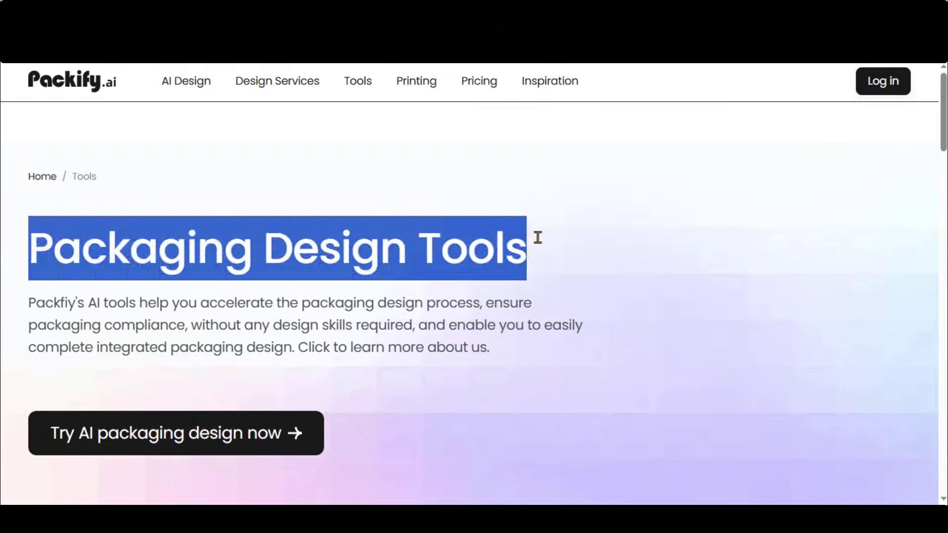
scroll(275, 242, "down", 5)
scroll(275, 242, "down", 2)
scroll(336, 228, "down", 2)
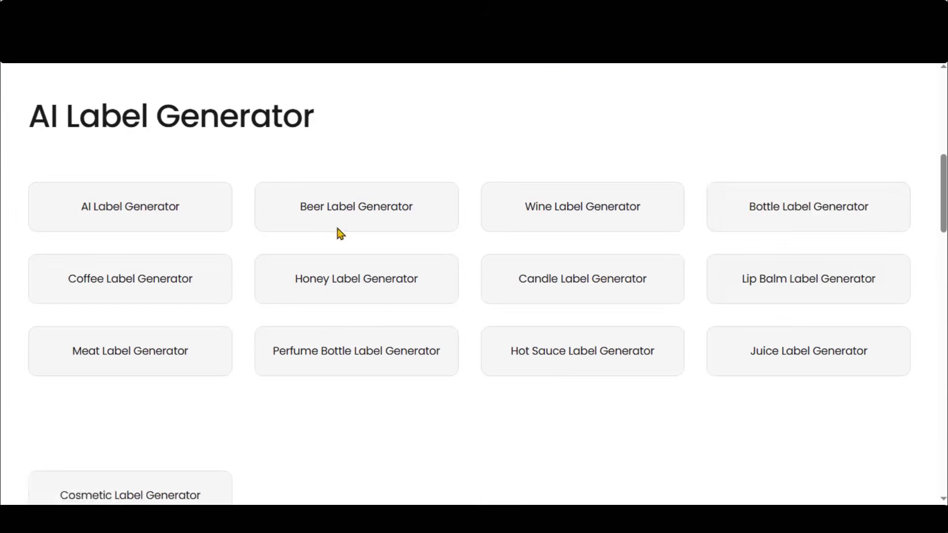
scroll(337, 222, "down", 6)
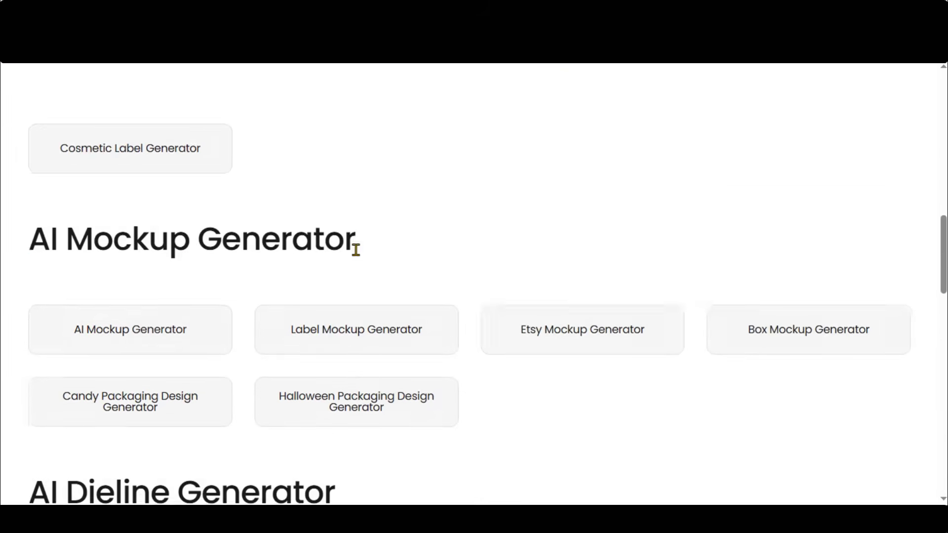
Review the AI Dieline Generator section and the tool sections that follow it.
scroll(356, 247, "down", 2)
scroll(356, 250, "down", 2)
left_click_drag(30, 261, 351, 264)
left_click(351, 264)
scroll(351, 263, "down", 4)
left_click_drag(29, 275, 351, 267)
left_click(350, 266)
scroll(351, 267, "down", 4)
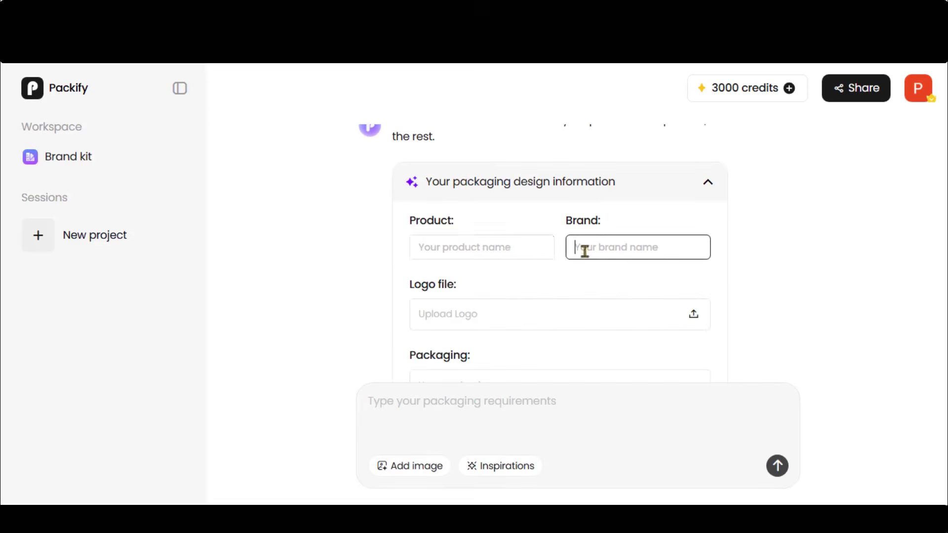
Examine the project's packaging design information form, including its packaging types, the elements, style and color options, and the requirements prompt.
scroll(462, 326, "down", 5)
left_click(435, 153)
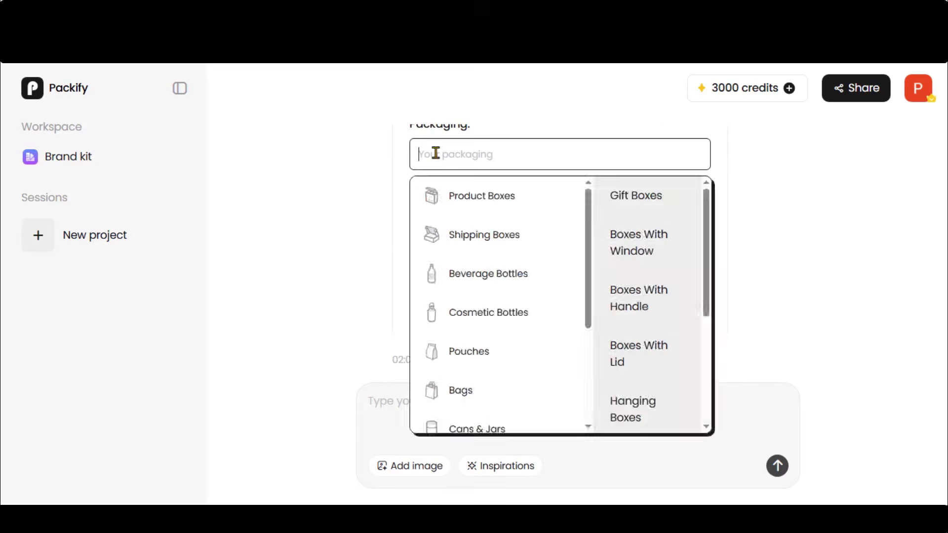
left_click(355, 194)
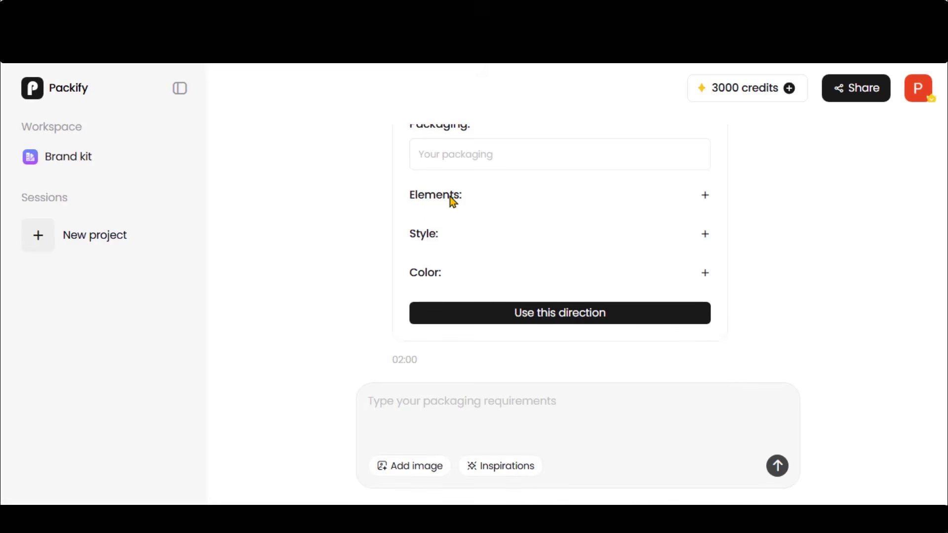
scroll(449, 197, "down", 2)
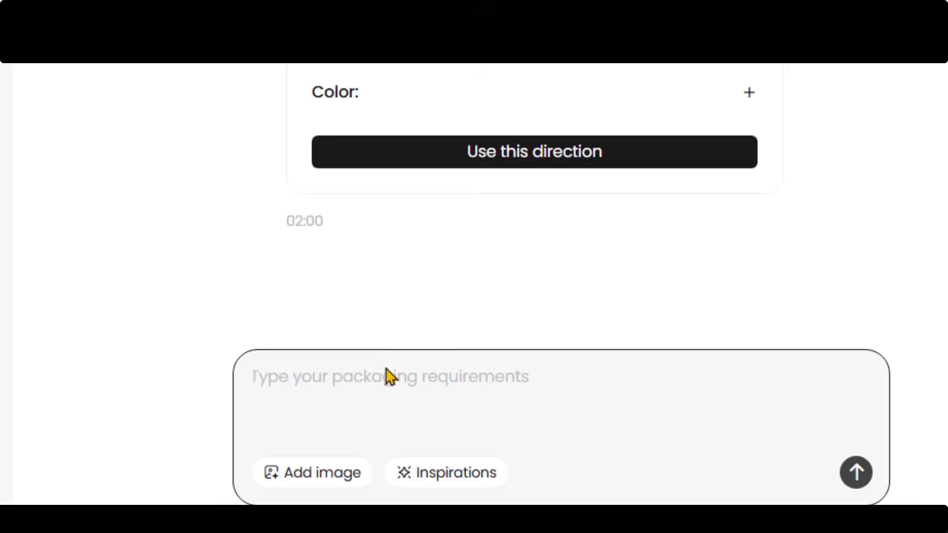
scroll(215, 265, "up", 5)
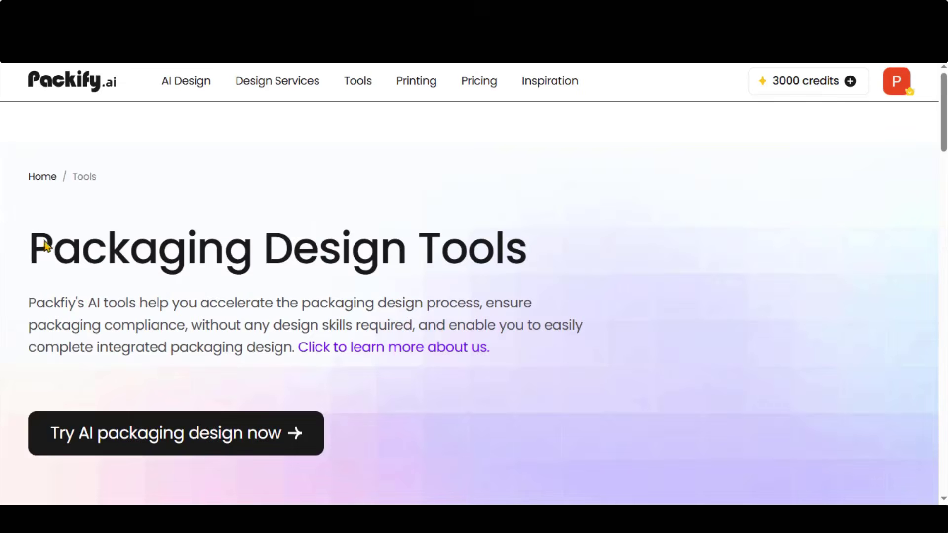
Open the AI Logo Generator and describe a minimal, earthy "SunDried Co." wordmark with a small sun + mango leaf illustration as supporting motif.
mouse_move(360, 90)
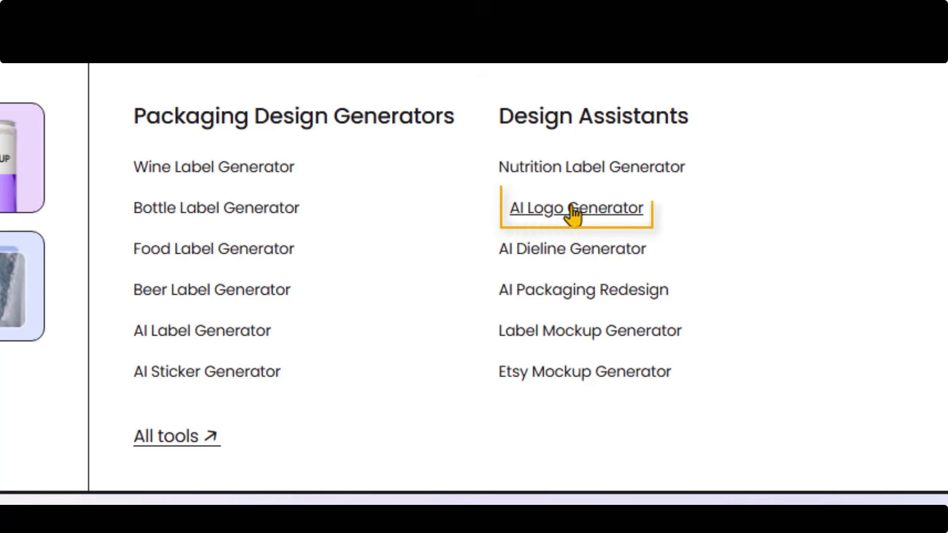
left_click(571, 207)
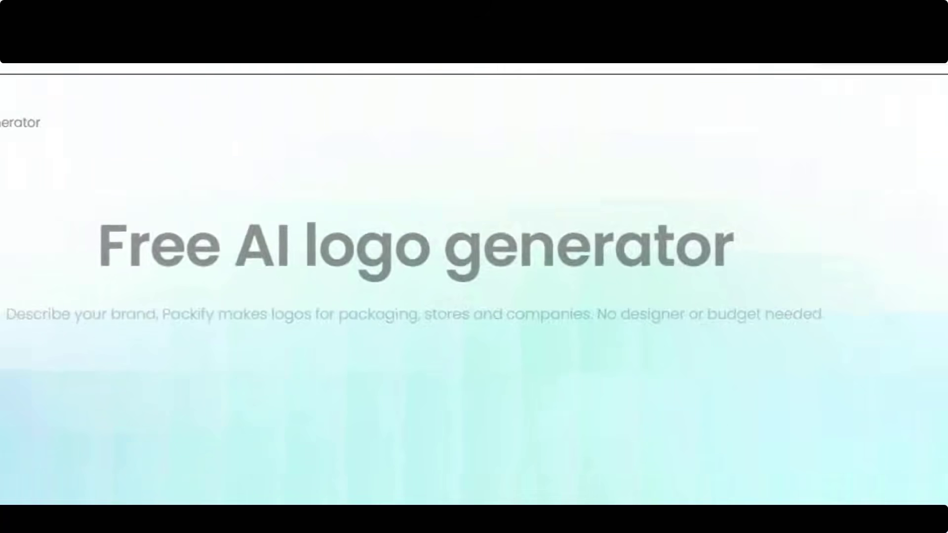
scroll(2, 255, "down", 2)
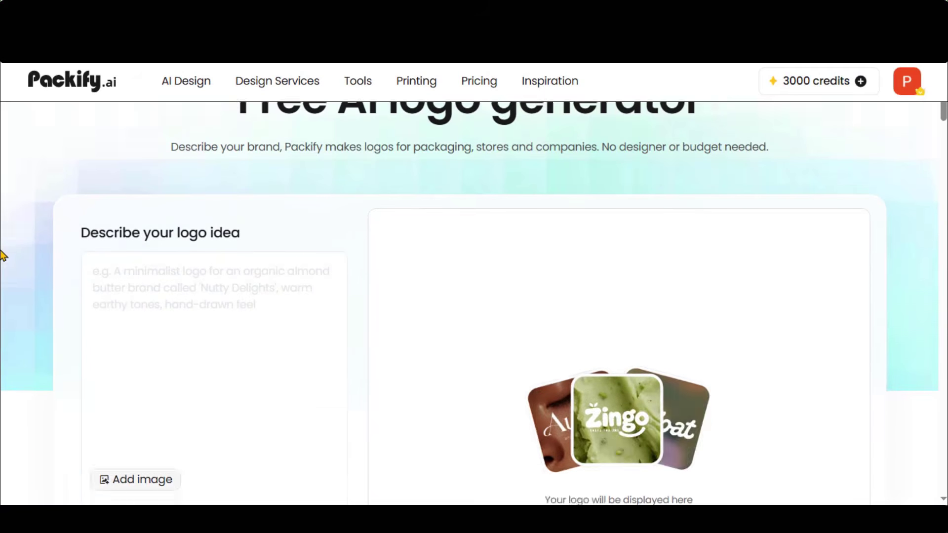
scroll(2, 255, "down", 2)
left_click(166, 214)
type("Wordmark \"SunDried Co.\" in minimal, earthy typography (clean sans-serif or light serif, natural/organic feel — no heavy graphic mark specified, type-led logo with a small sun + mango leaf illustration as a supporting brand motif)")
Read through the logo description line by line, from the wordmark and typography to the supporting brand motif.
left_click_drag(92, 155, 240, 155)
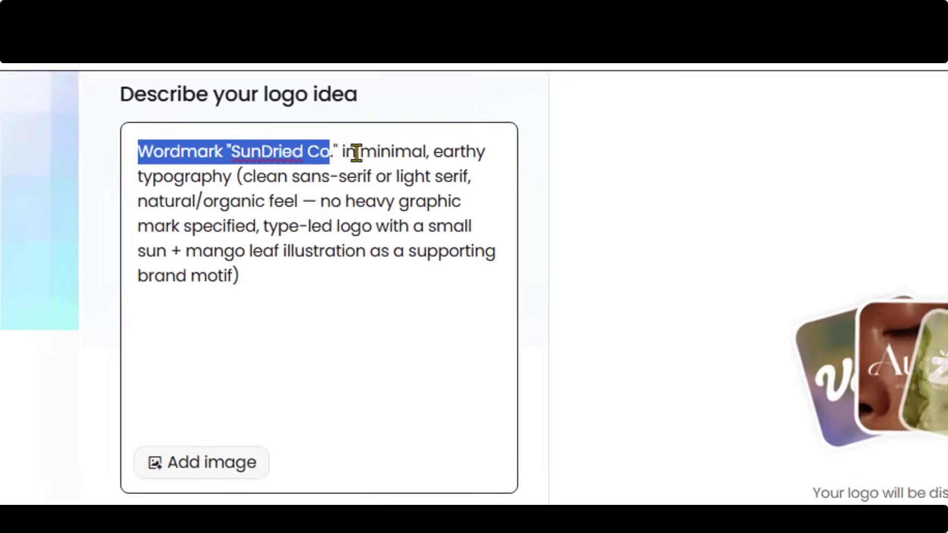
left_click_drag(356, 153, 486, 155)
left_click_drag(140, 174, 498, 175)
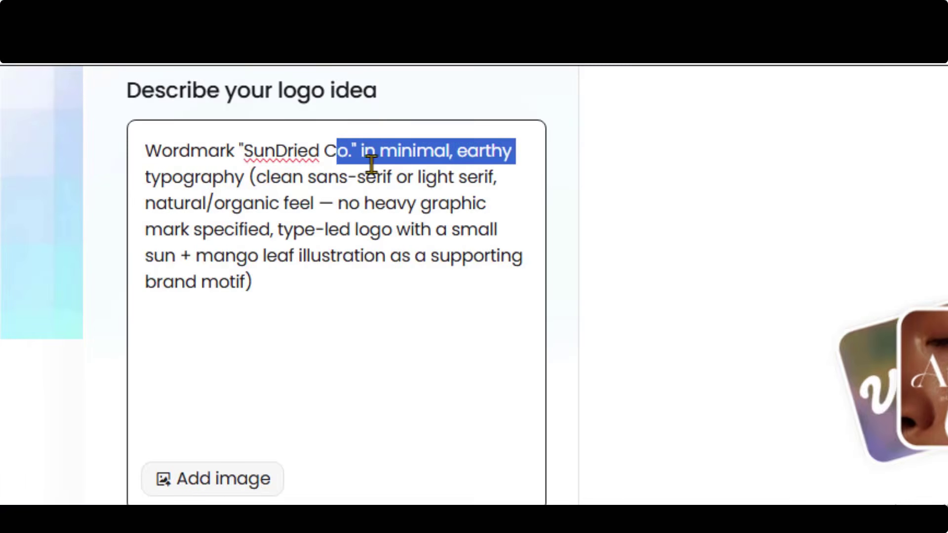
left_click(461, 176)
left_click_drag(148, 202, 490, 203)
left_click_drag(144, 229, 499, 235)
left_click(492, 236)
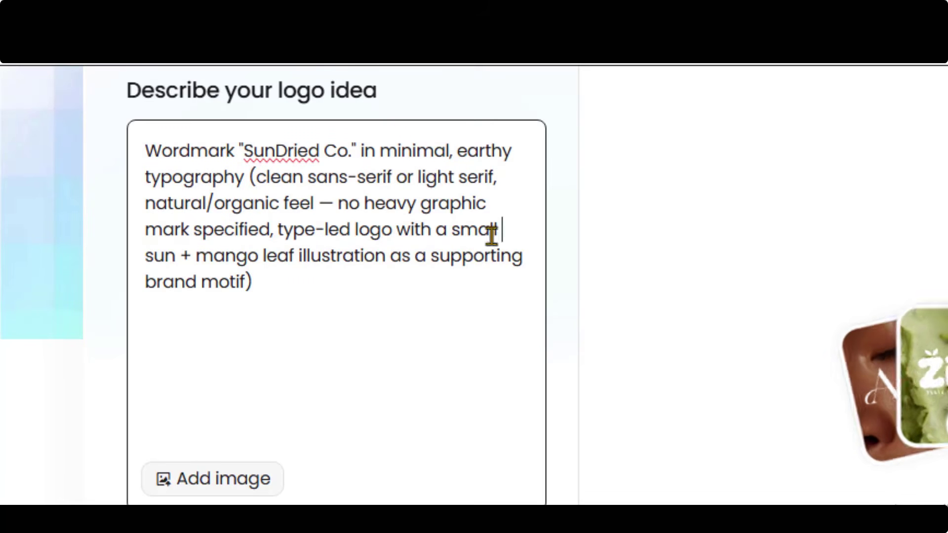
left_click_drag(148, 259, 482, 282)
left_click(253, 281)
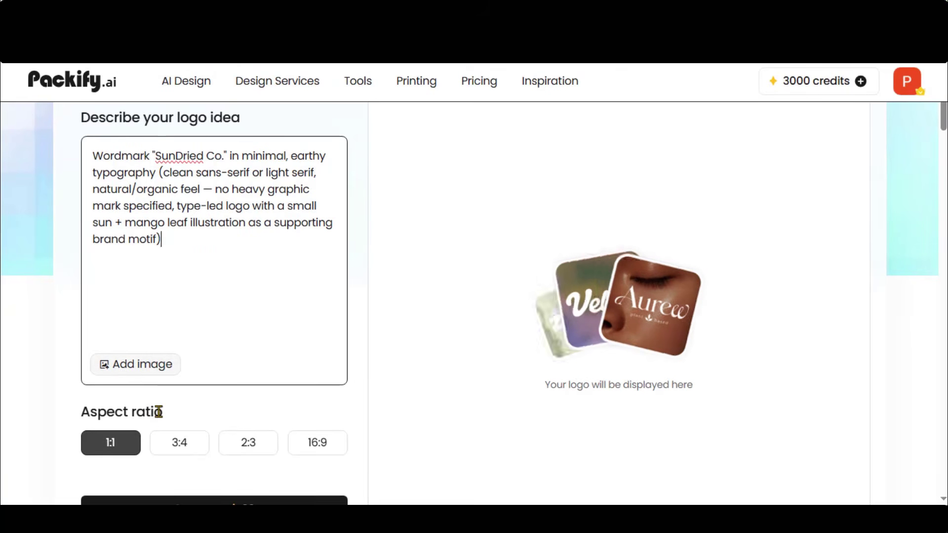
Generate the logo from the description at a 1:1 aspect ratio.
scroll(157, 417, "down", 2)
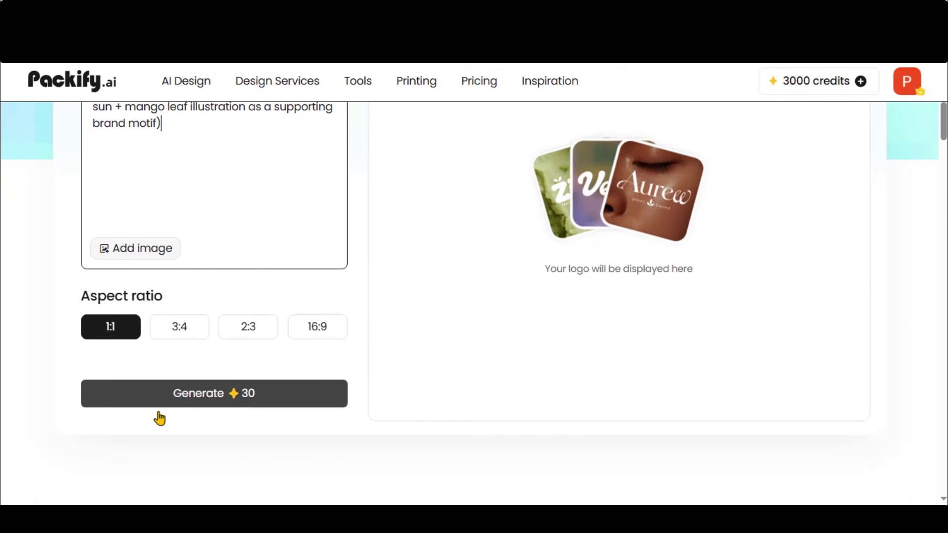
left_click(236, 397)
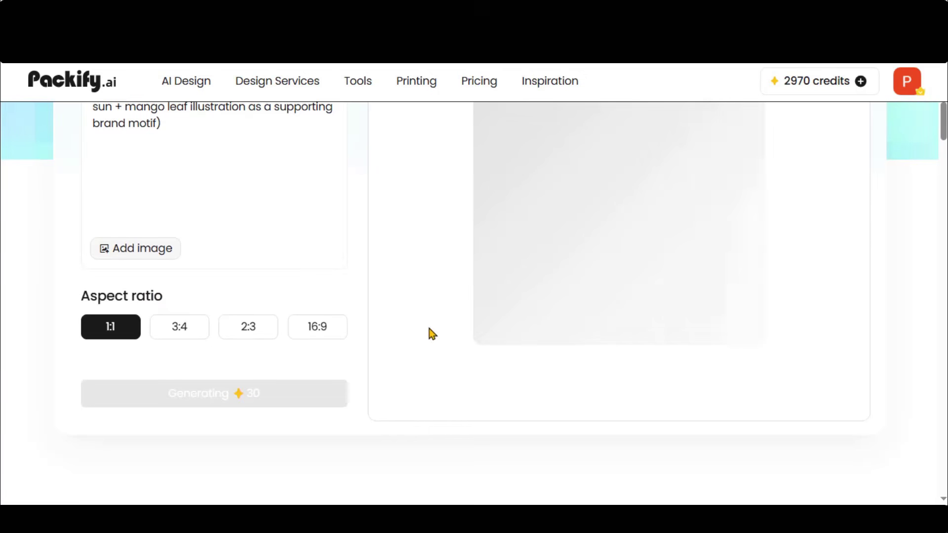
scroll(441, 331, "up", 2)
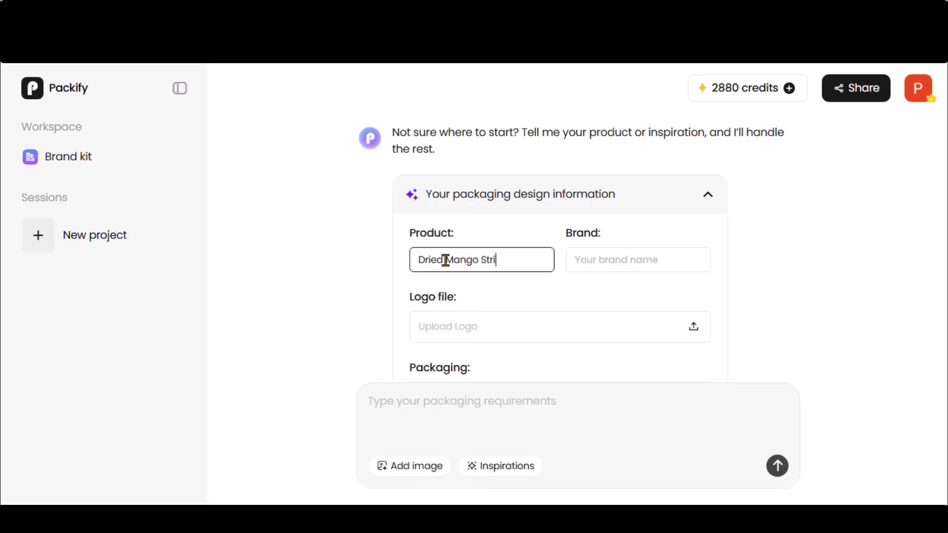
In the packaging design form, enter Dried Mango Strips as product and SunDried Co. as brand, and upload the brand logo.
left_click(619, 258)
type("Sun")
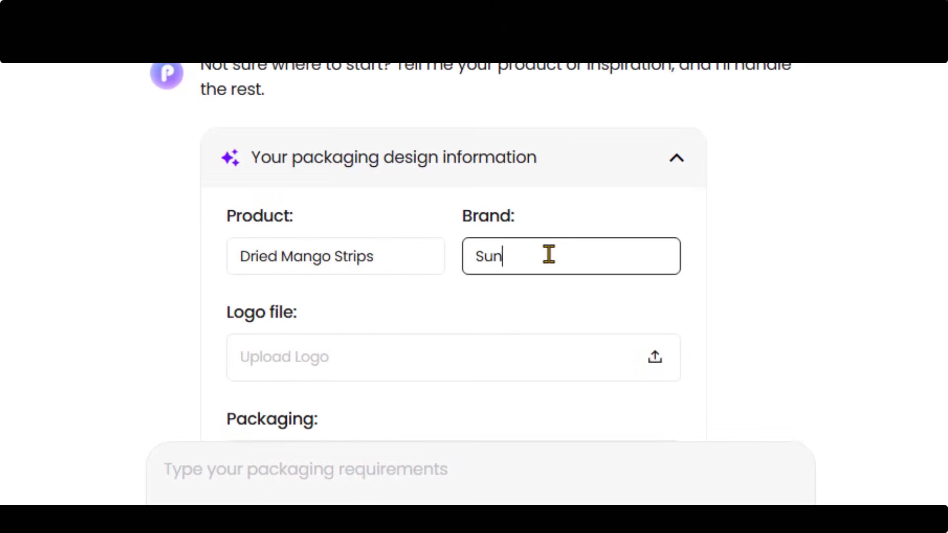
type("Dried C")
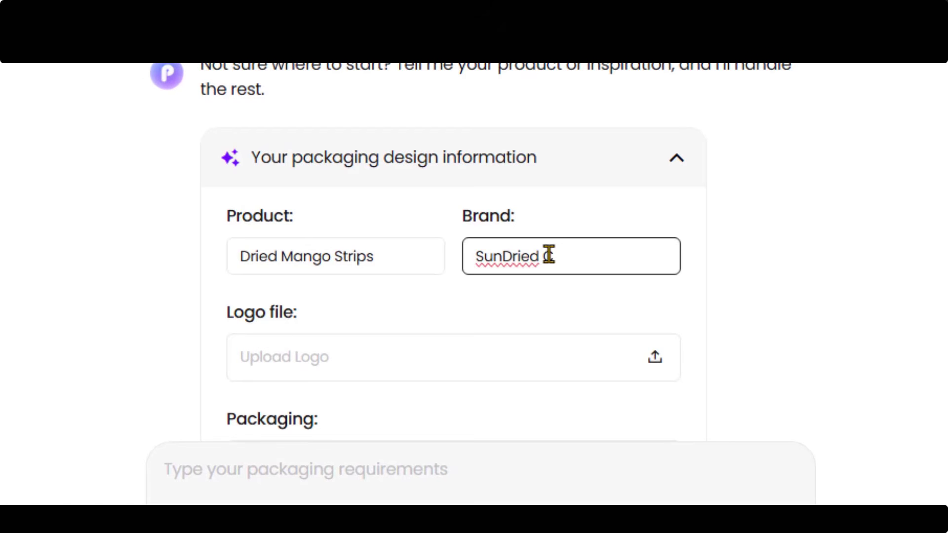
type("o.")
left_click(447, 360)
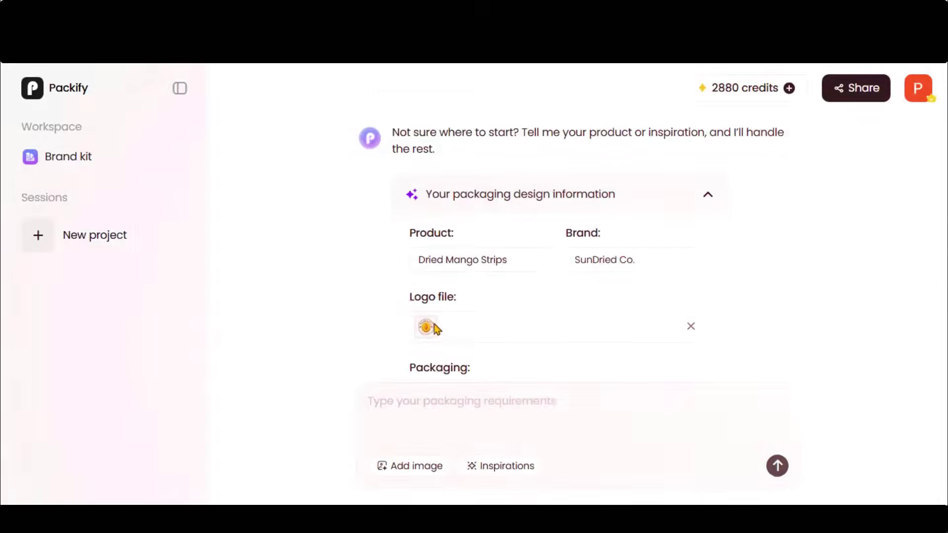
Set the packaging type to Pouches with the Stand-up pouches variant.
scroll(435, 328, "down", 2)
left_click(467, 277)
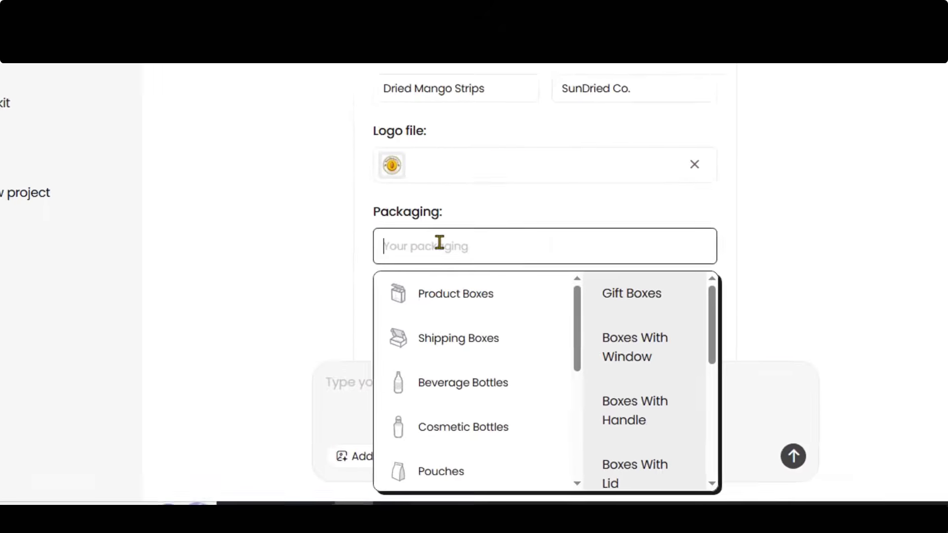
mouse_move(396, 344)
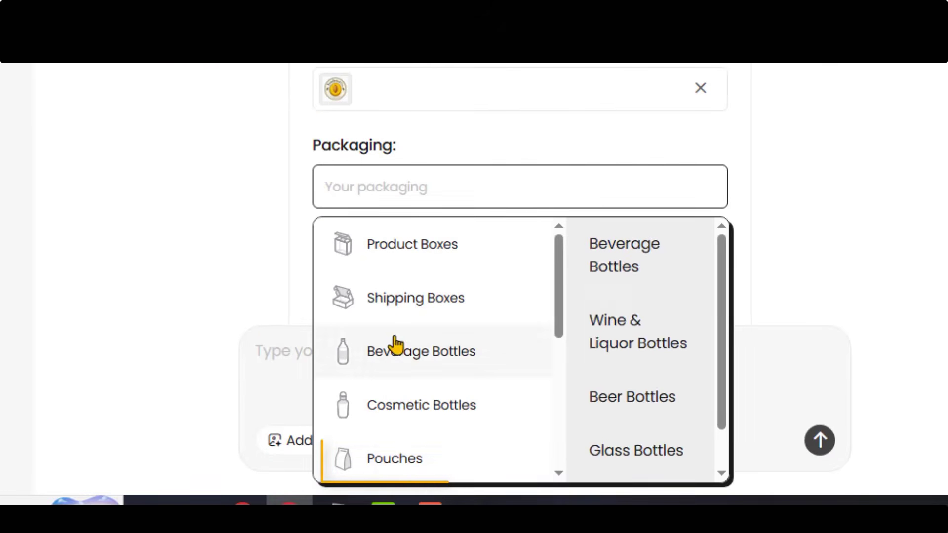
left_click(400, 459)
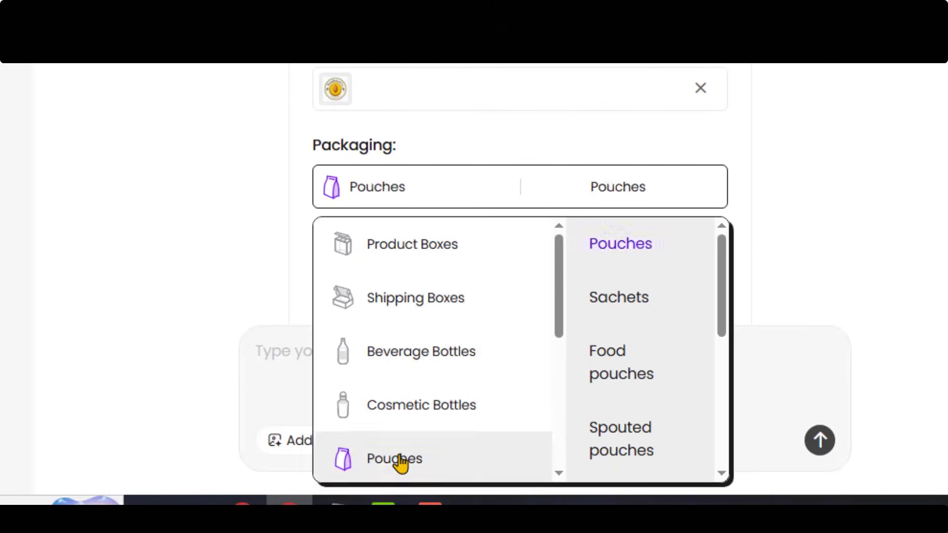
scroll(631, 389, "down", 3)
left_click(631, 394)
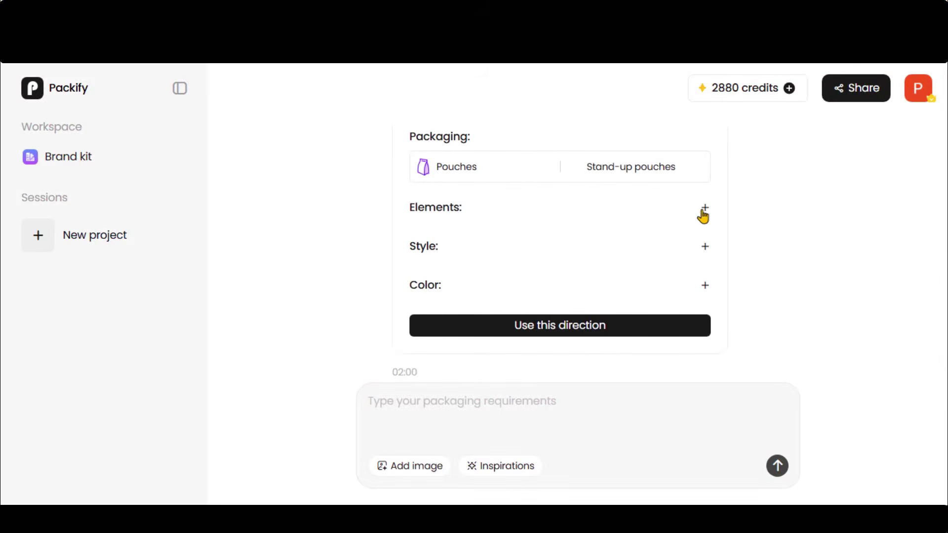
Add the element Brand name "SunDried Co." to the packaging design information.
left_click(702, 212)
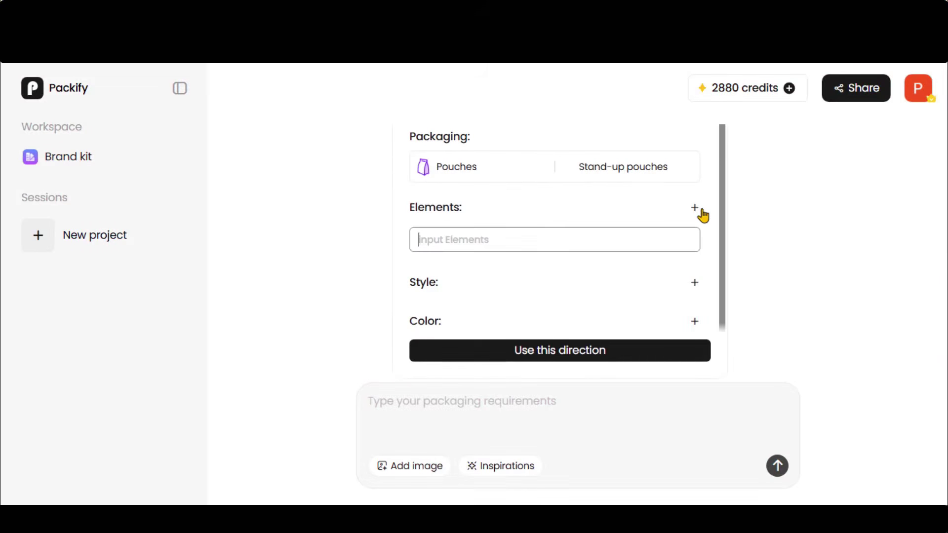
left_click(454, 240)
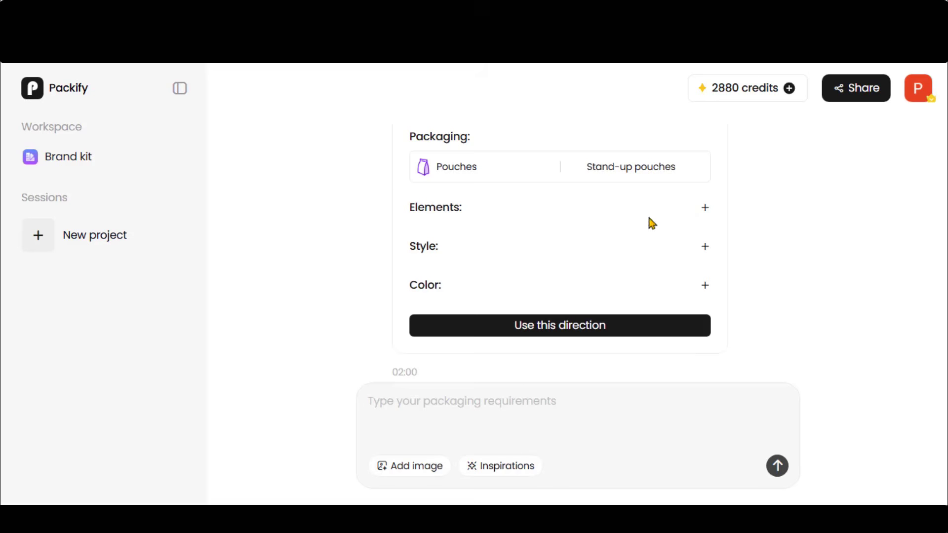
left_click(706, 212)
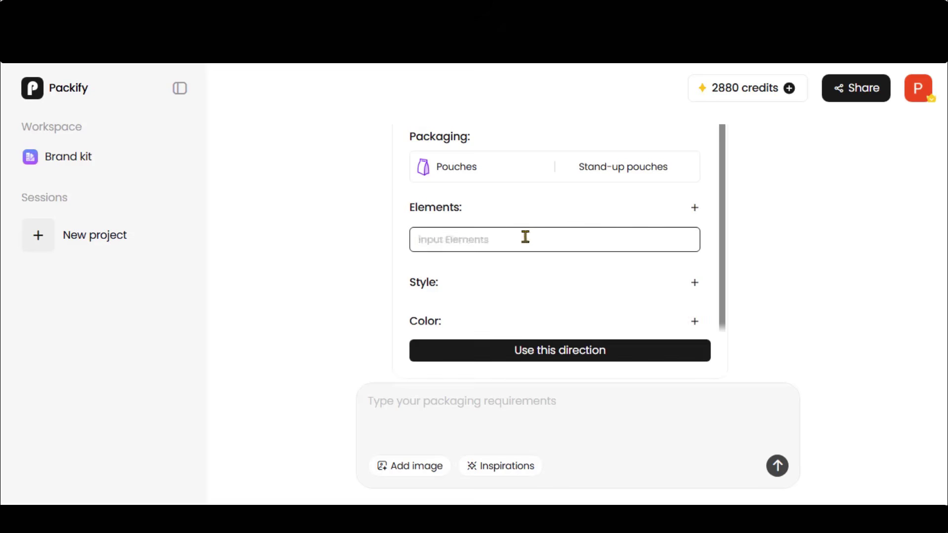
type("Brand name \"SunDried Co.\"")
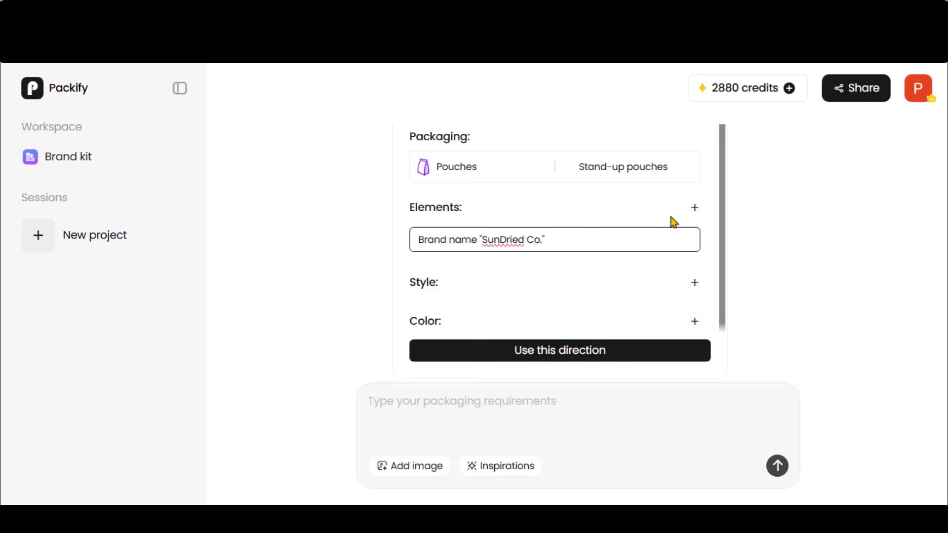
key("Return")
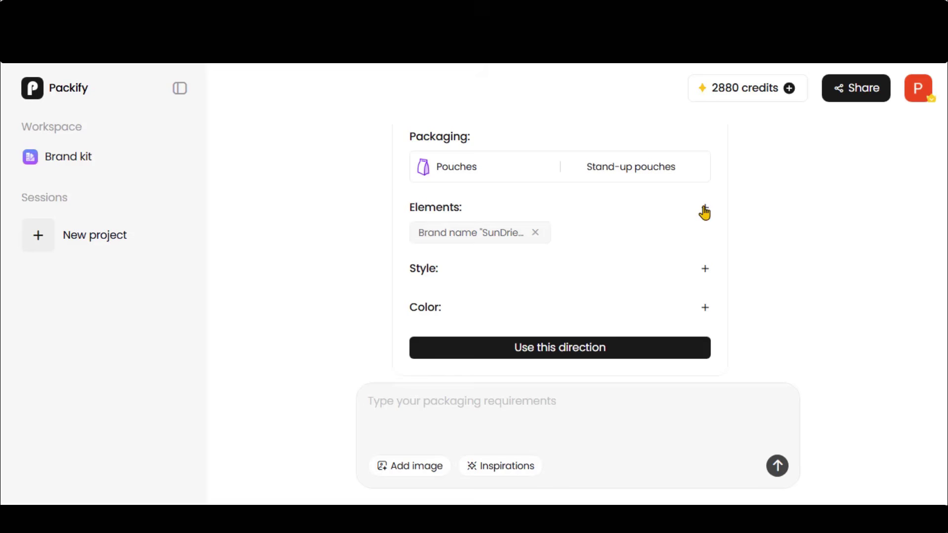
Add further elements for the product name, claim badges, sun + mango leaf illustration, product window and FDA back panel.
left_click(704, 209)
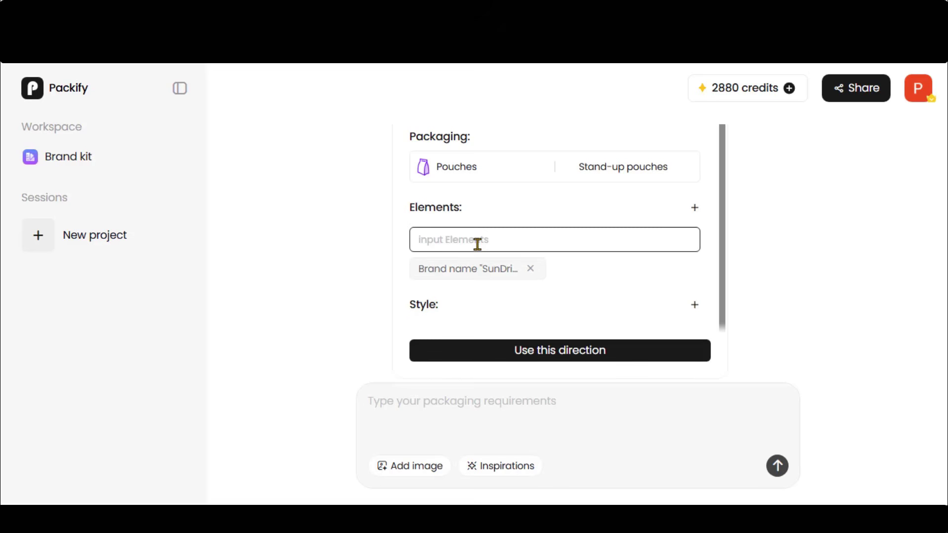
key("ctrl+v")
key("Return")
scroll(588, 287, "down", 1)
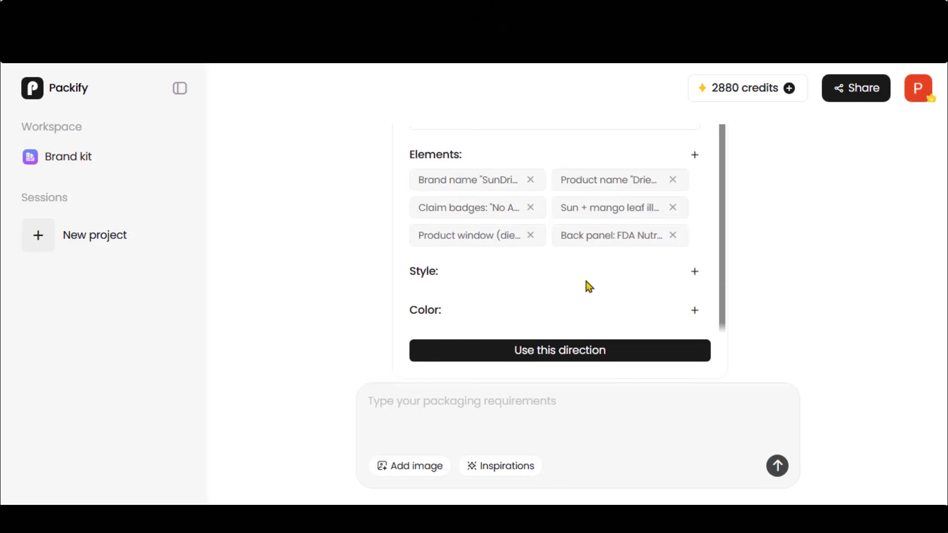
Add the style "Warm, natural, minimal — clean earthy typography, matte finish with soft texture, no clutter; premium-but-approachable 'health snack' aesthetic".
left_click(699, 272)
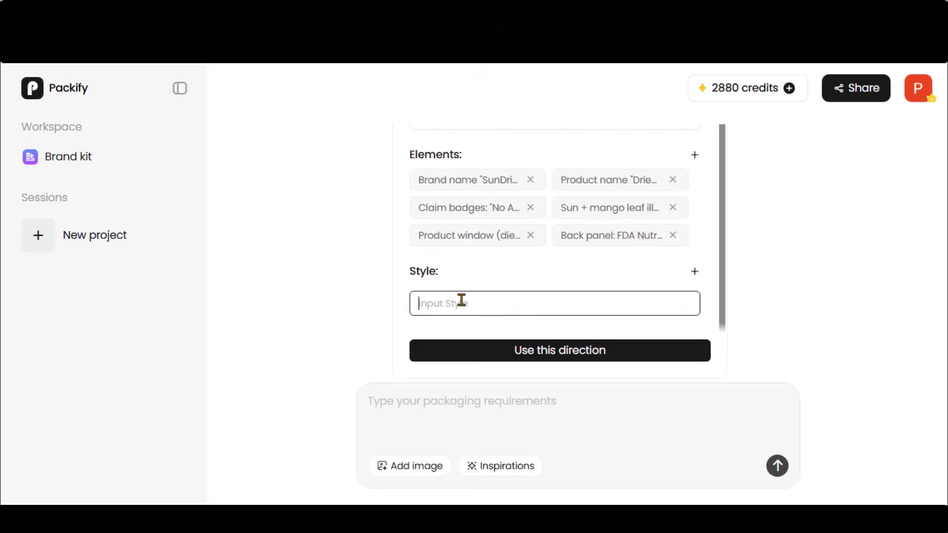
type("Warm, natural, minimal — clean earthy typography, matte finish with soft texture, no clutter; premium-but-approachable \"health snack\" aesthetic")
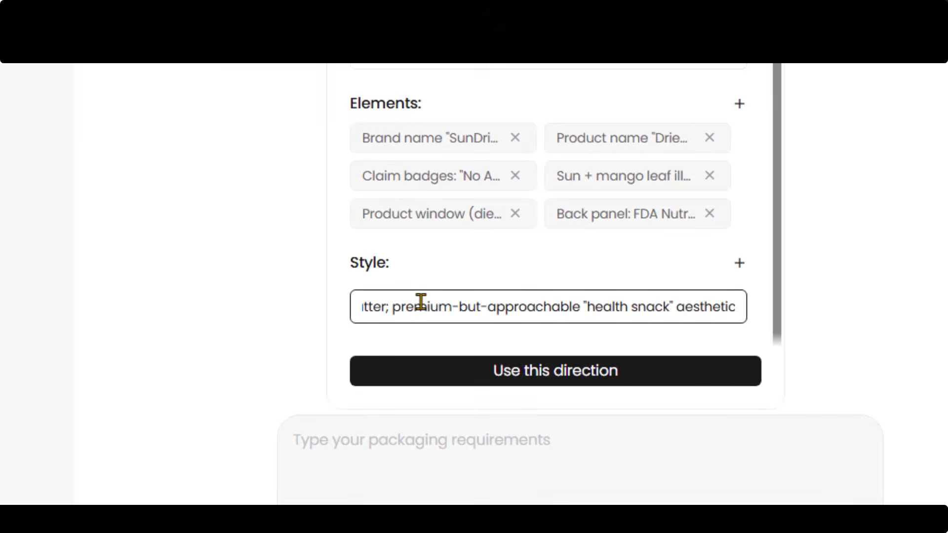
key("Return")
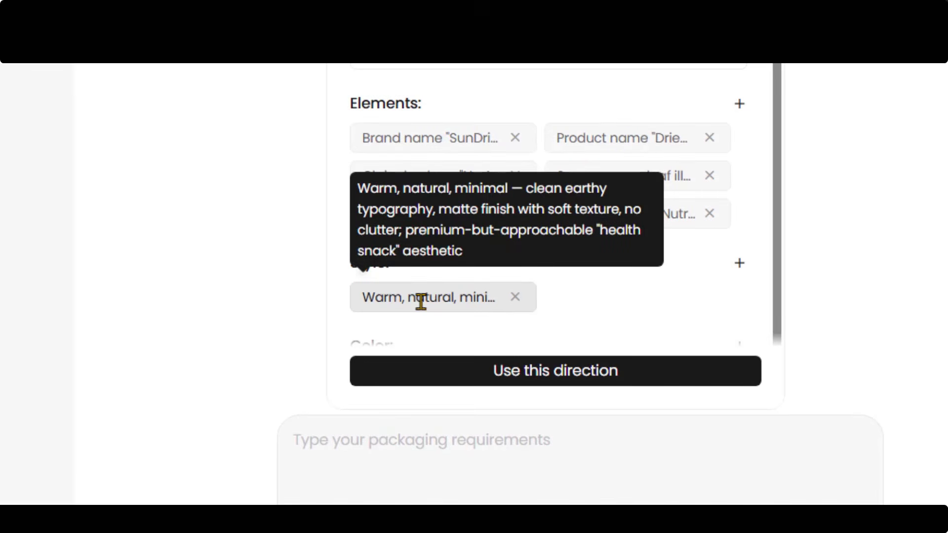
Add the colors #FF8C42 and #C98A2C to the packaging design information.
scroll(420, 301, "down", 1)
left_click(739, 344)
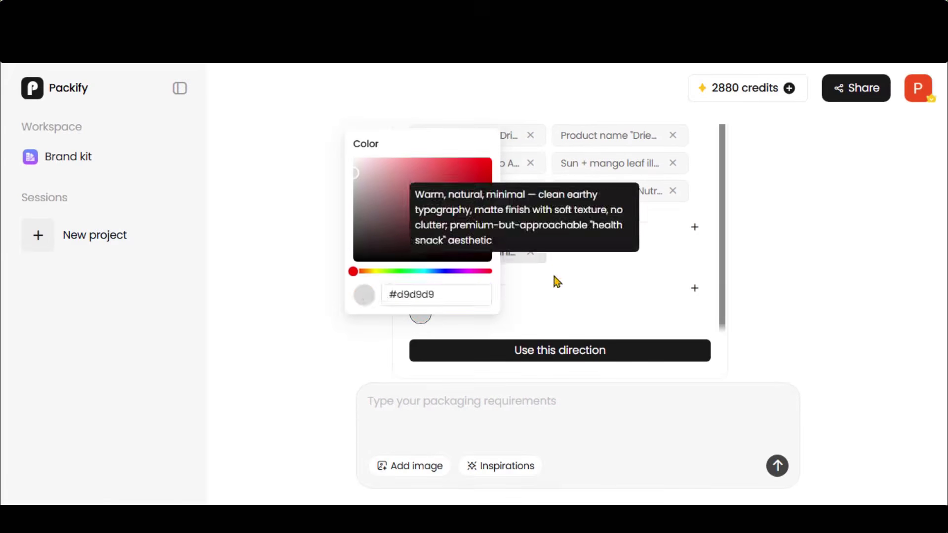
triple_click(466, 296)
type("#FF8C42")
key("Return")
left_click(694, 288)
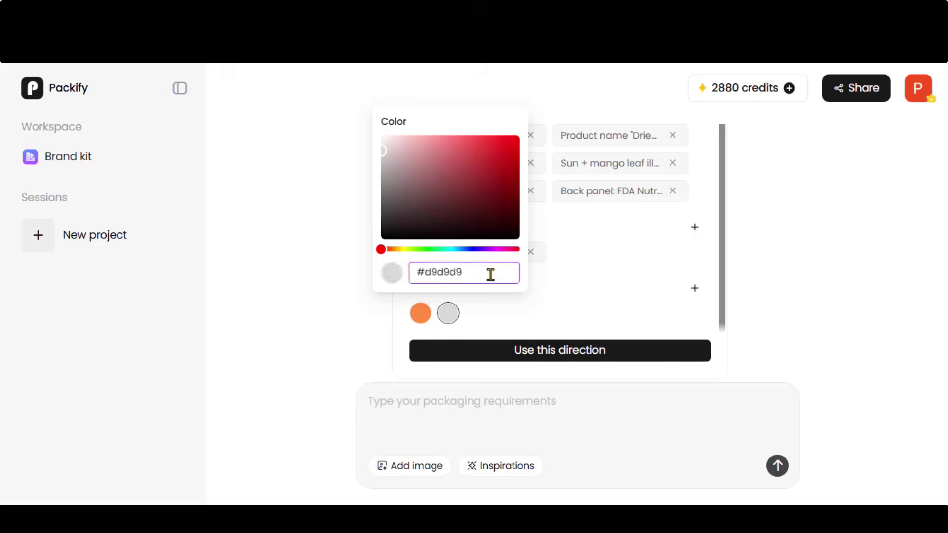
left_click_drag(490, 275, 410, 278)
key("ctrl+v")
key("Return")
Add two more packaging colors, #FDF6EC and #3A2A1E.
left_click(694, 287)
triple_click(490, 283)
type("#FDF6EC")
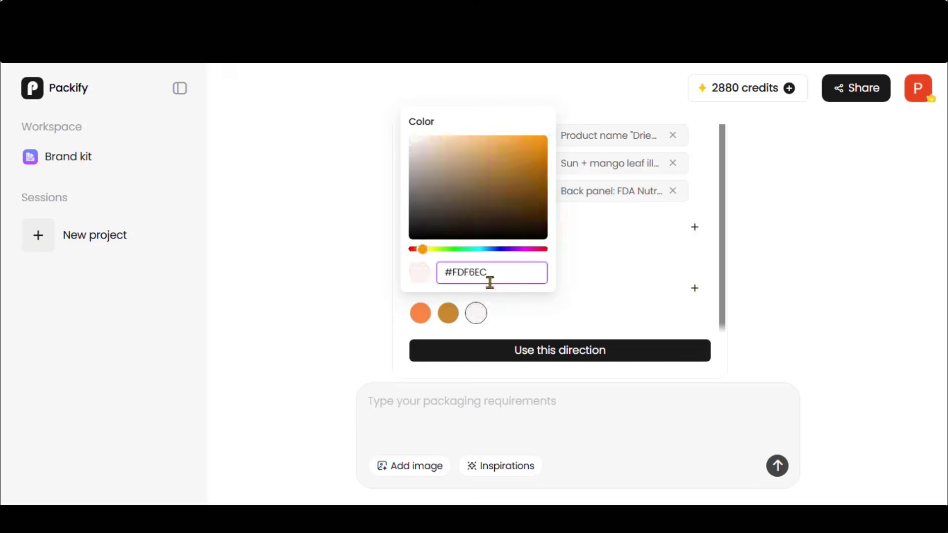
key("Return")
left_click(694, 288)
triple_click(455, 282)
type("#3A2A1E")
key("Return")
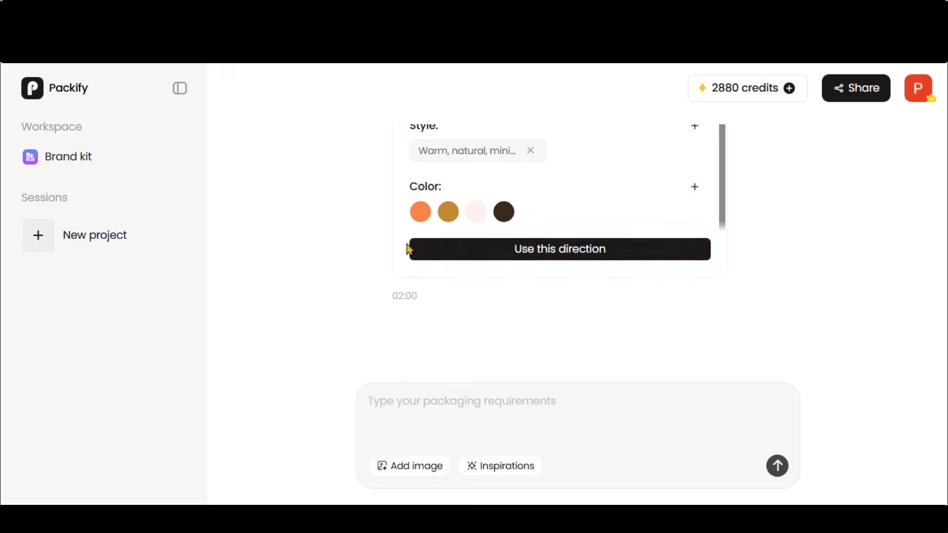
Generate the pouch designs from this direction and review the submitted brief.
left_click(561, 252)
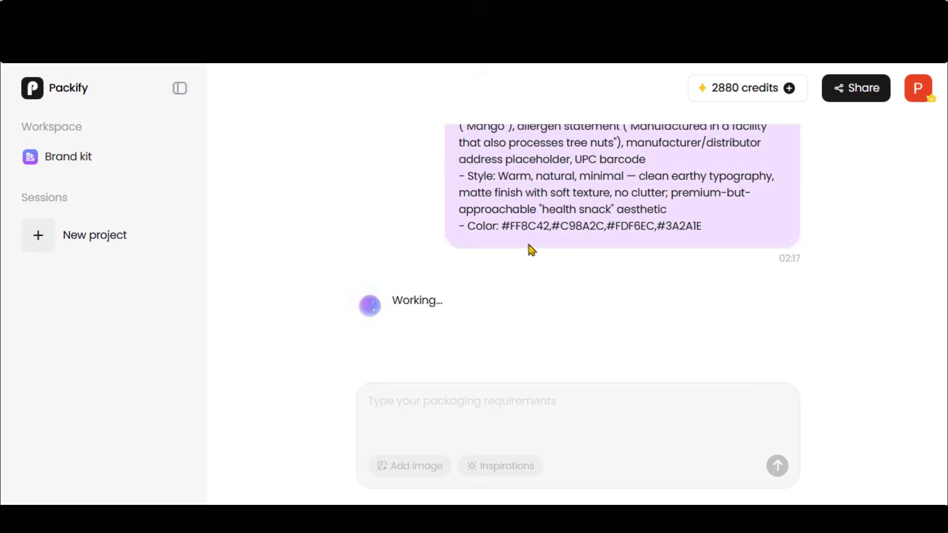
scroll(525, 242, "up", 8)
scroll(469, 215, "down", 8)
Examine the generated Version 1 pouch designs, including the fronts and the nutrition facts back panel.
left_click_drag(395, 295, 439, 298)
left_click(346, 236)
left_click_drag(404, 214, 487, 222)
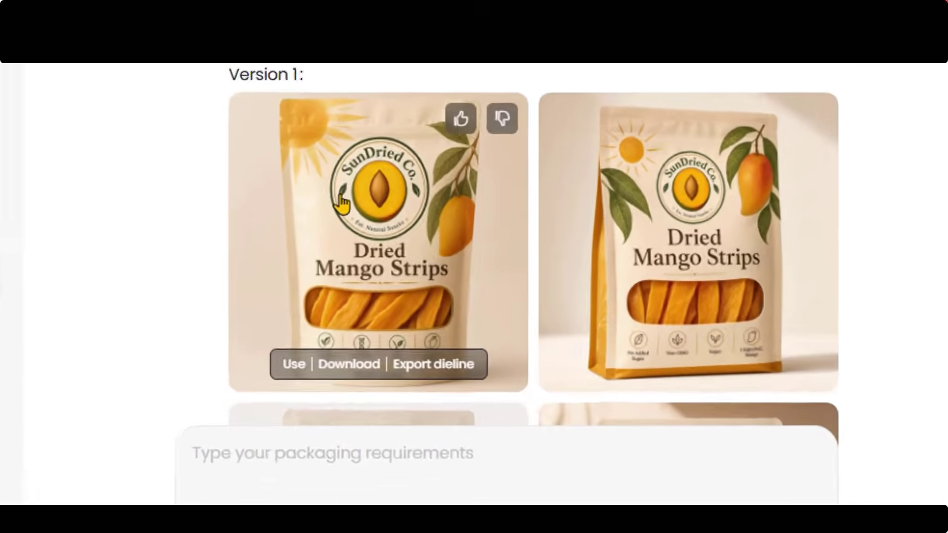
scroll(341, 203, "down", 4)
scroll(317, 195, "down", 4)
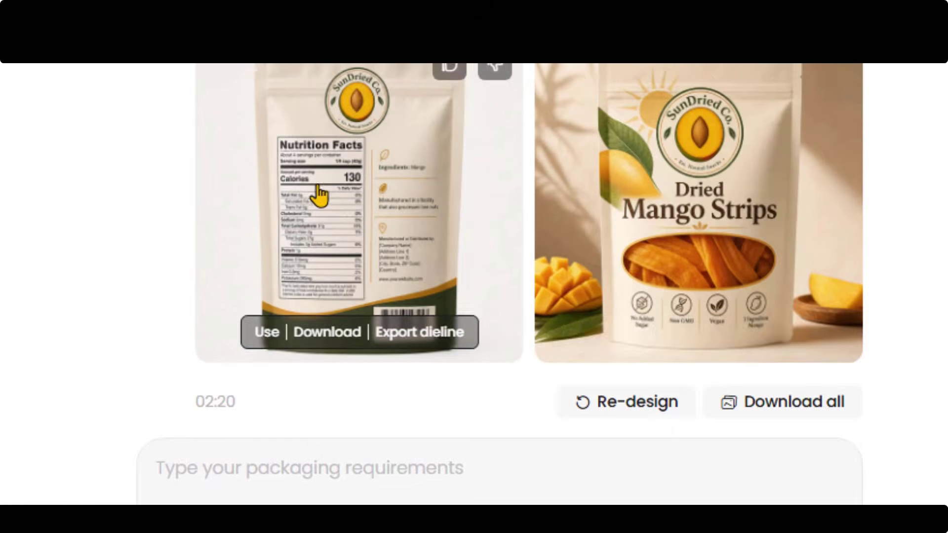
mouse_move(327, 213)
scroll(327, 213, "up", 5)
left_click(328, 213)
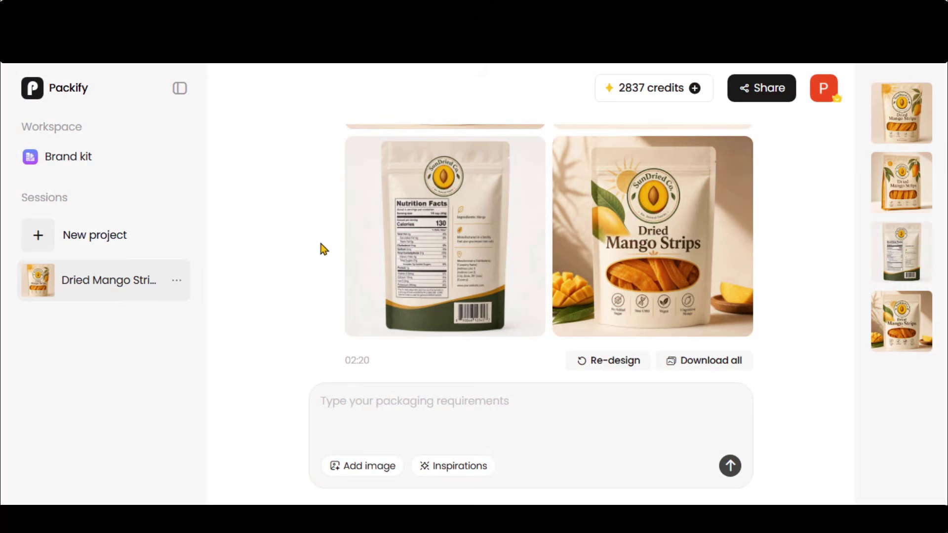
Request a revision of the front pouch image with the mango backdrop: remove "Dried" from the product name and make "Mango Strips" bold and all capitals.
left_click(595, 318)
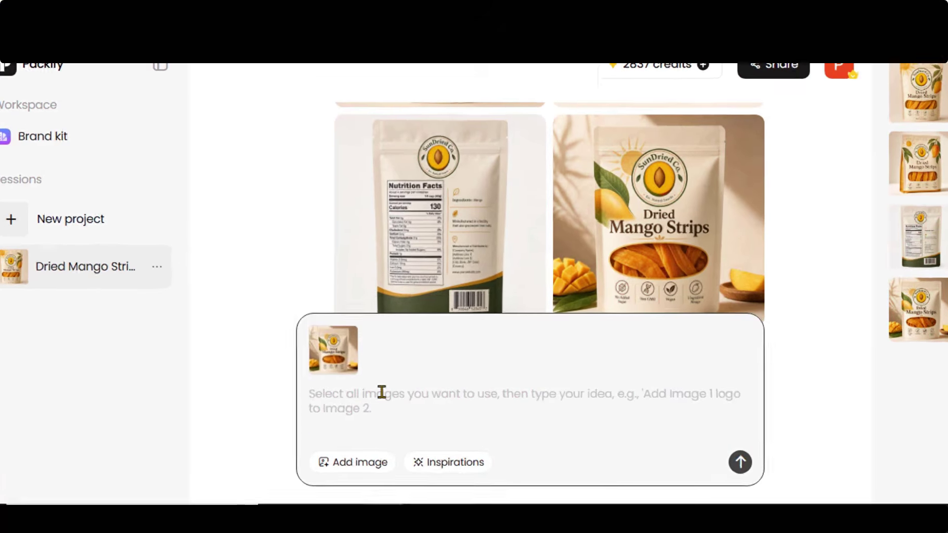
type("For the product name,")
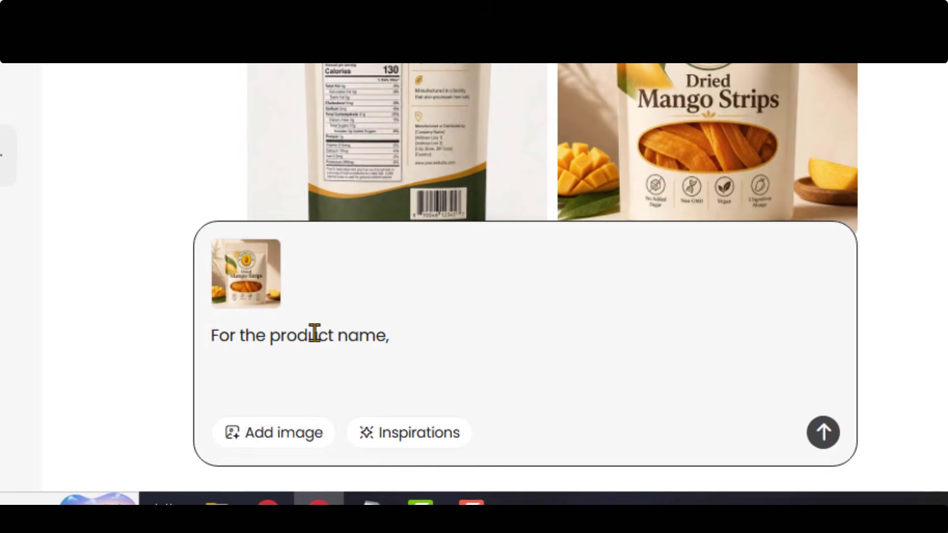
type(" remove \"Dried")
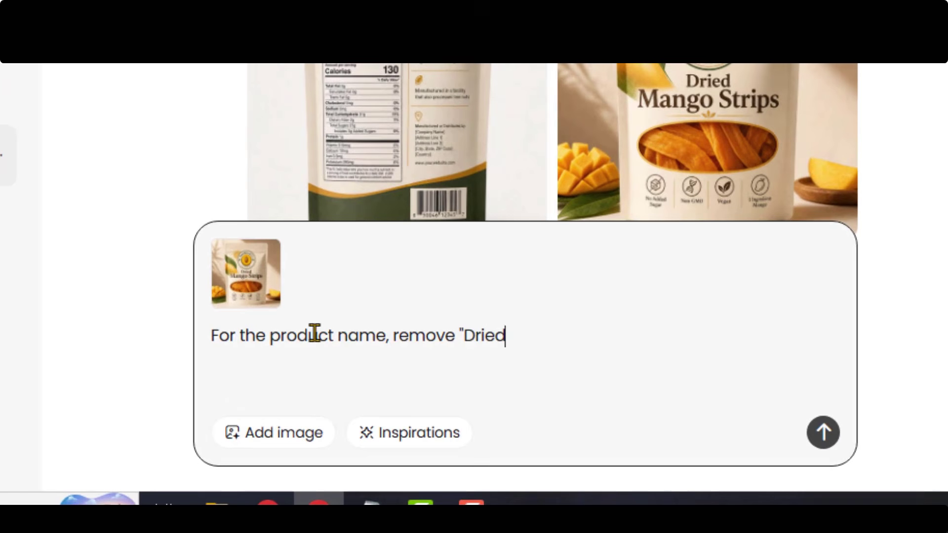
type("\" and make other text")
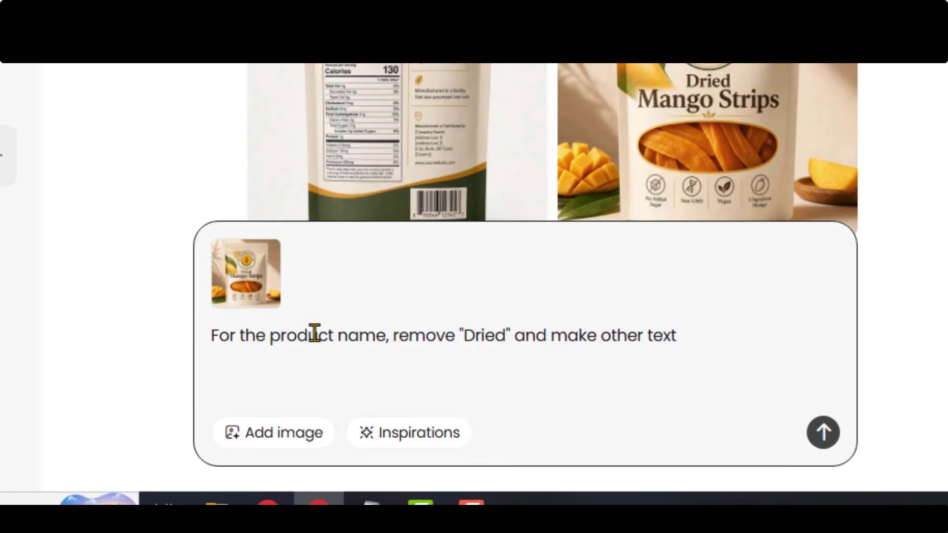
type(" \"Mango Strips\"")
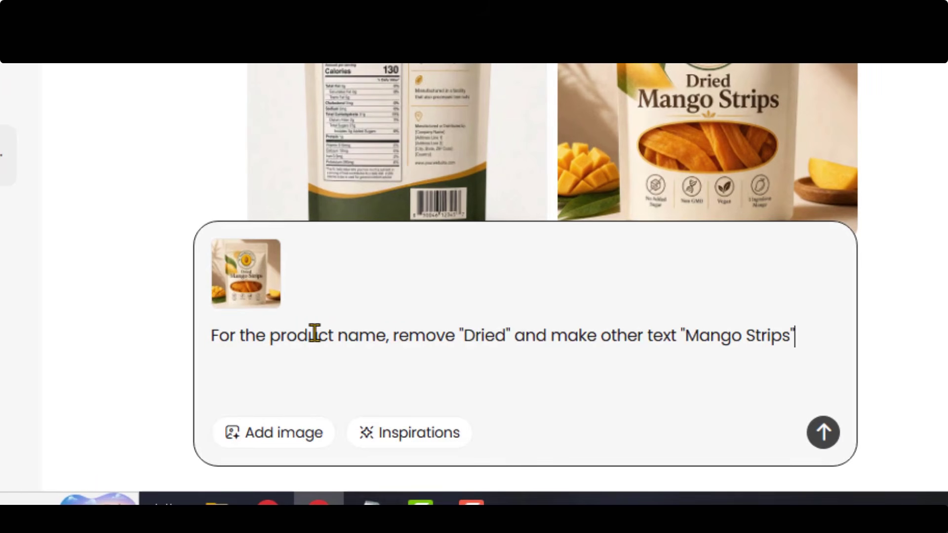
type(" Bold and all in capital")
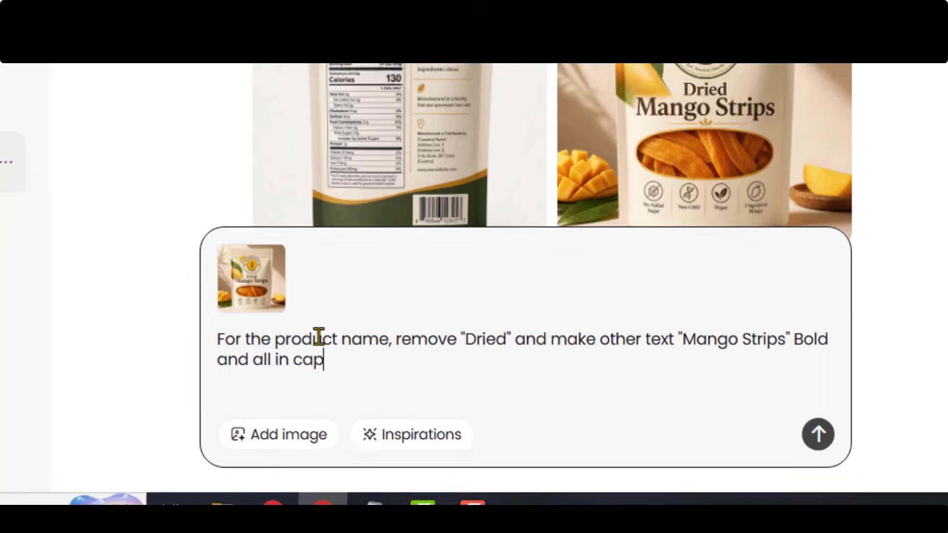
type(" words.")
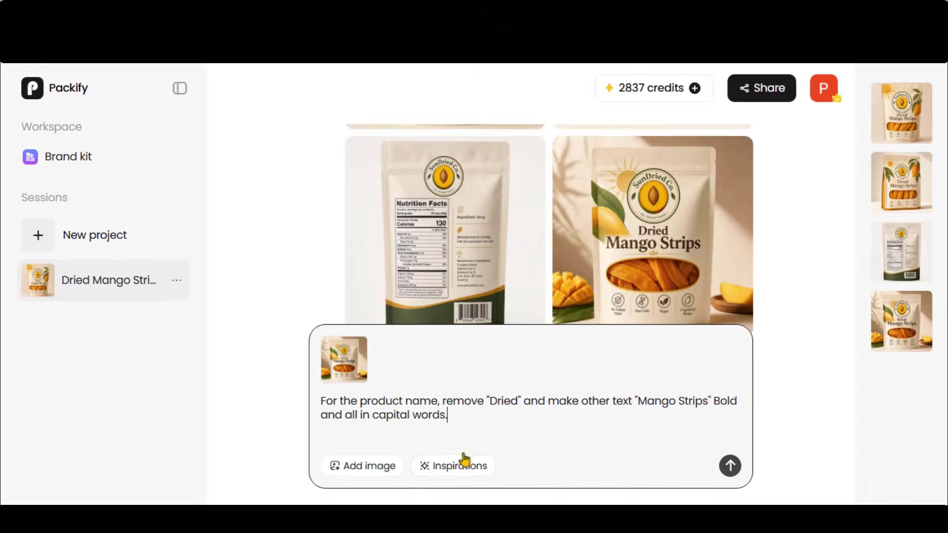
left_click(464, 461)
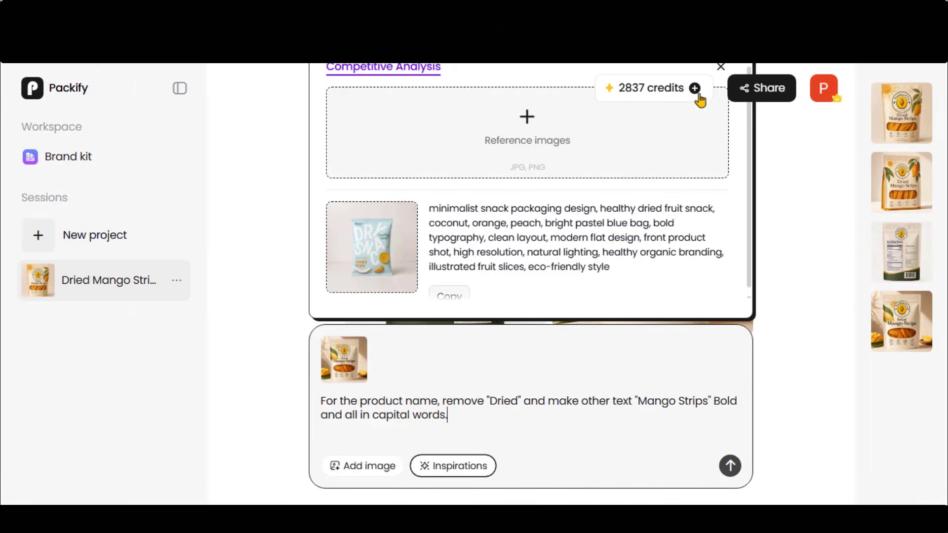
left_click(720, 67)
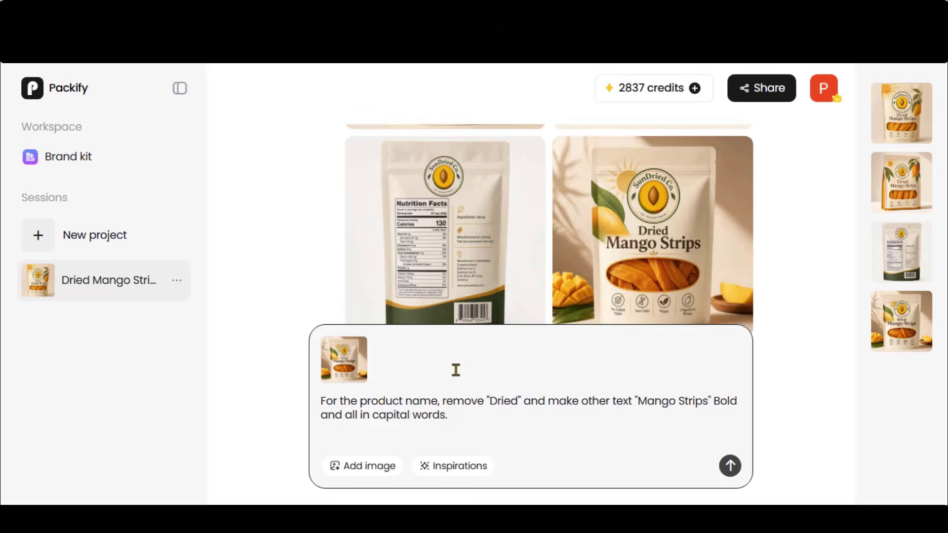
left_click(729, 466)
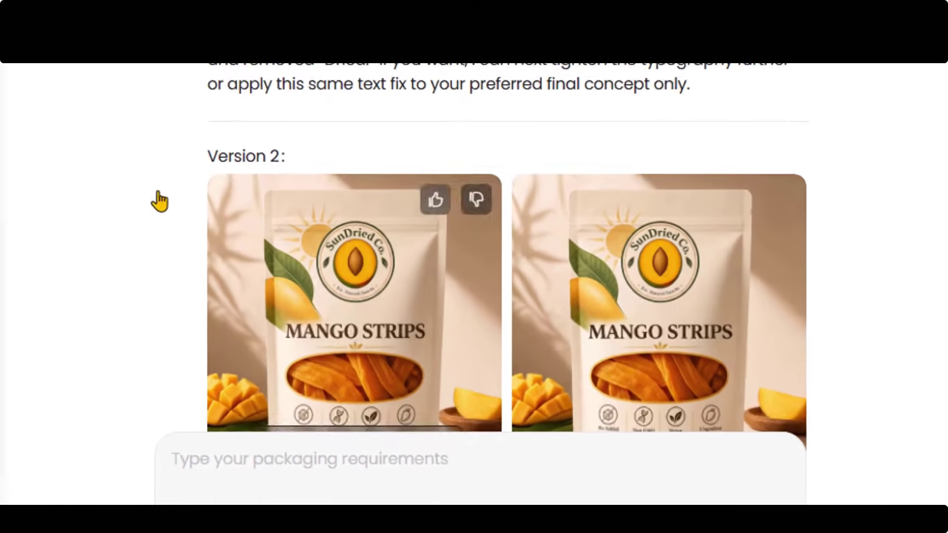
Start a dieline export of a revised Mango Strips pouch image and enter the SunDried Co. "nothing added" brand story as its information.
scroll(138, 196, "down", 3)
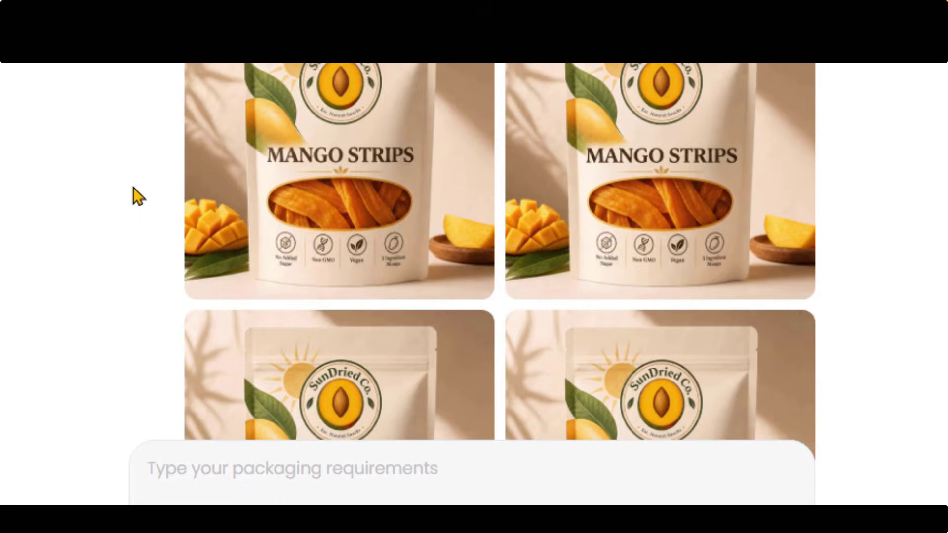
scroll(138, 196, "down", 3)
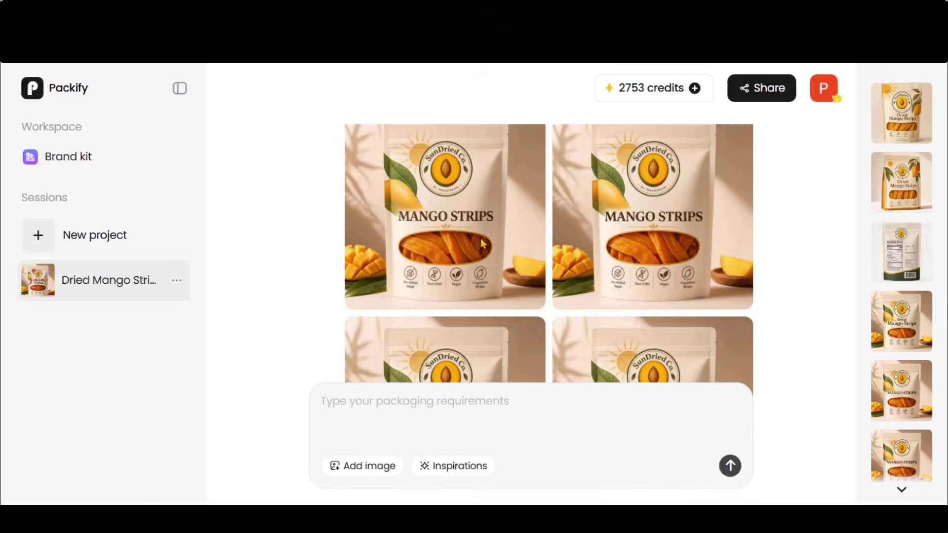
left_click(691, 292)
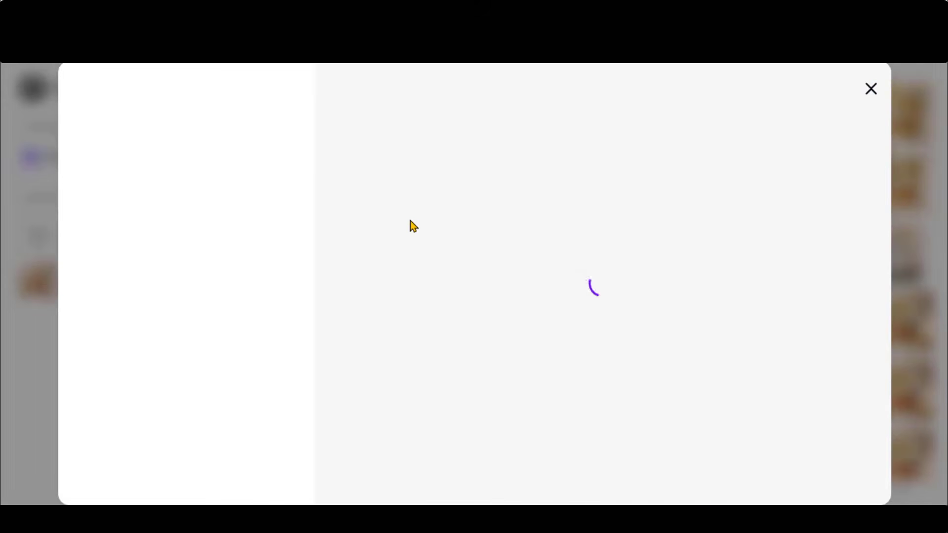
type("\"At SunDried Co., we slice, dry, and pack ripe mangoes with nothing added — just real fruit, real sunshine, real snacking.\"")
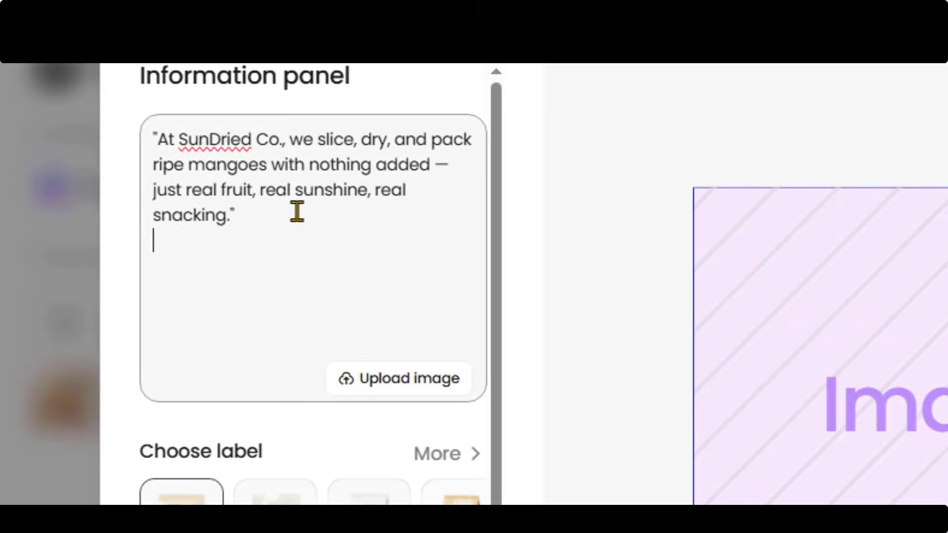
Add label details covering "100% Mango" ingredients, Nutrition Facts, tree nut allergen, distributor, UPC, zipper icon, "NET WT 3.5 OZ (100g)" and blank glue flap; upload the pouch image.
key("ctrl+v")
left_click_drag(149, 210, 403, 210)
left_click(403, 210)
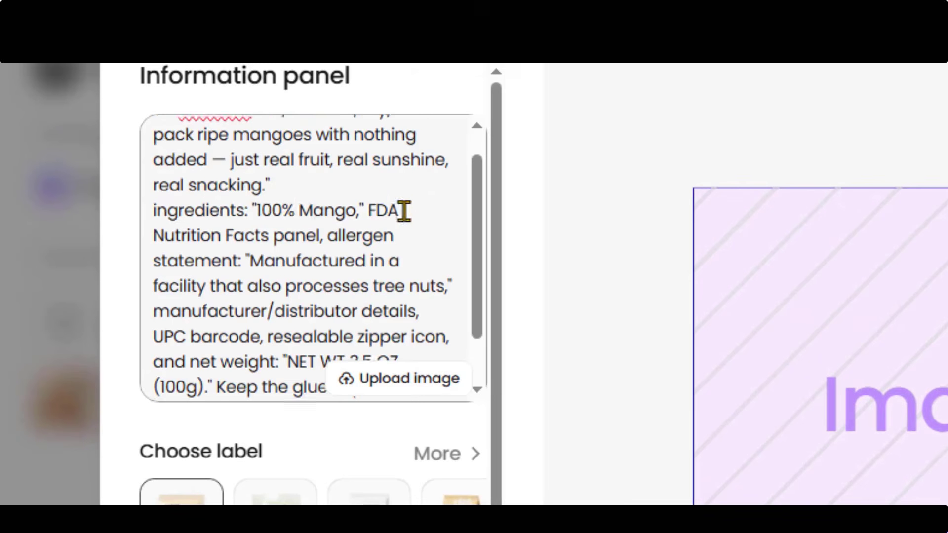
left_click(404, 379)
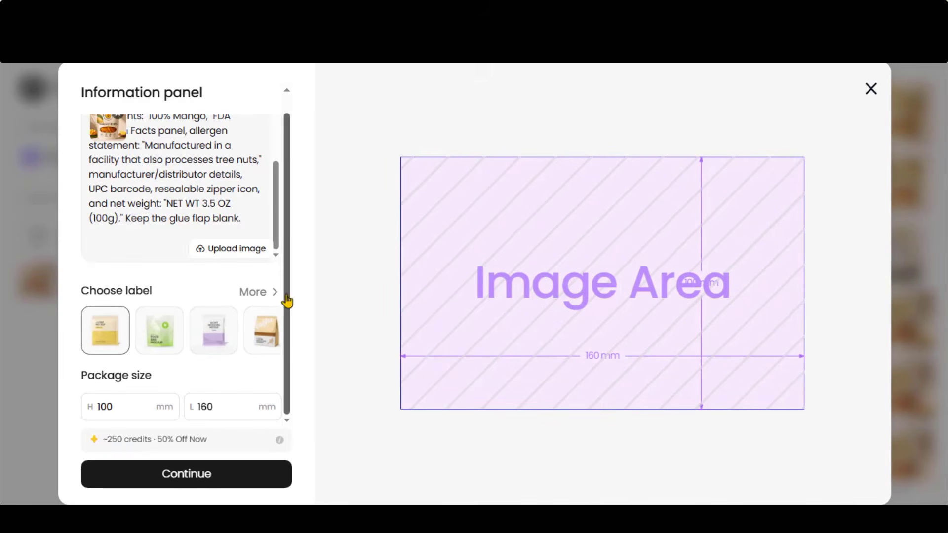
Choose the "Stand up pouch with zipper dieline" mockup from Pouches & Sachets & Bags and generate the dieline.
left_click(255, 294)
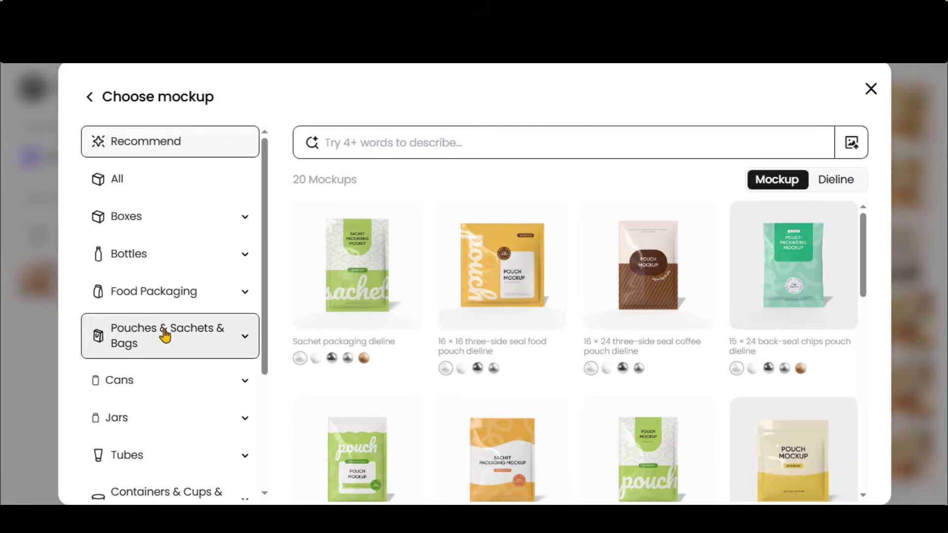
left_click(165, 336)
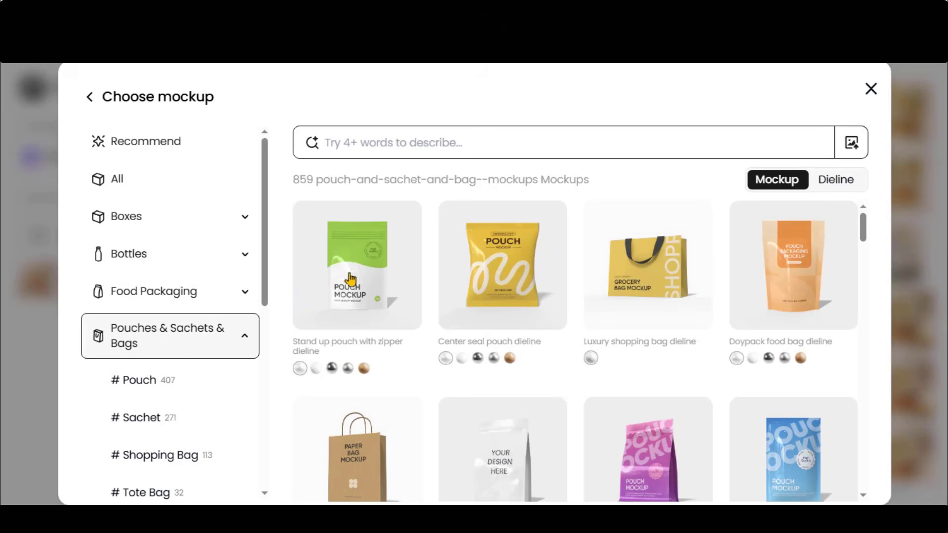
left_click(350, 279)
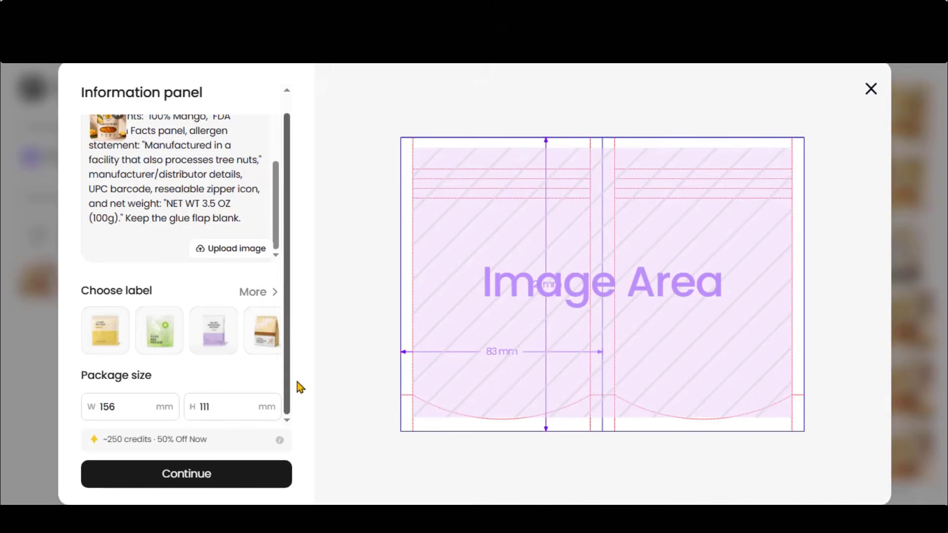
left_click(187, 482)
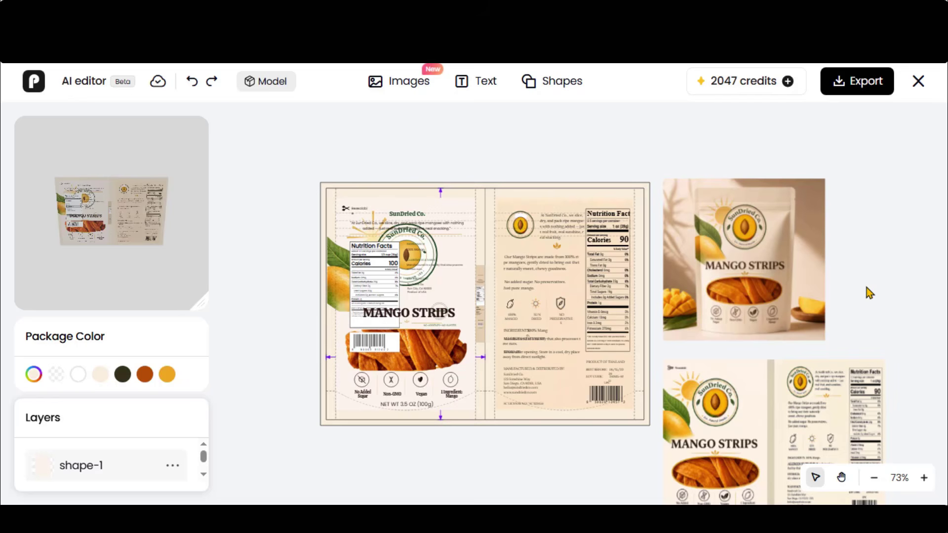
Examine the generated dieline up close, including the back panel and the narrow strip between front and back.
scroll(556, 295, "up", 3)
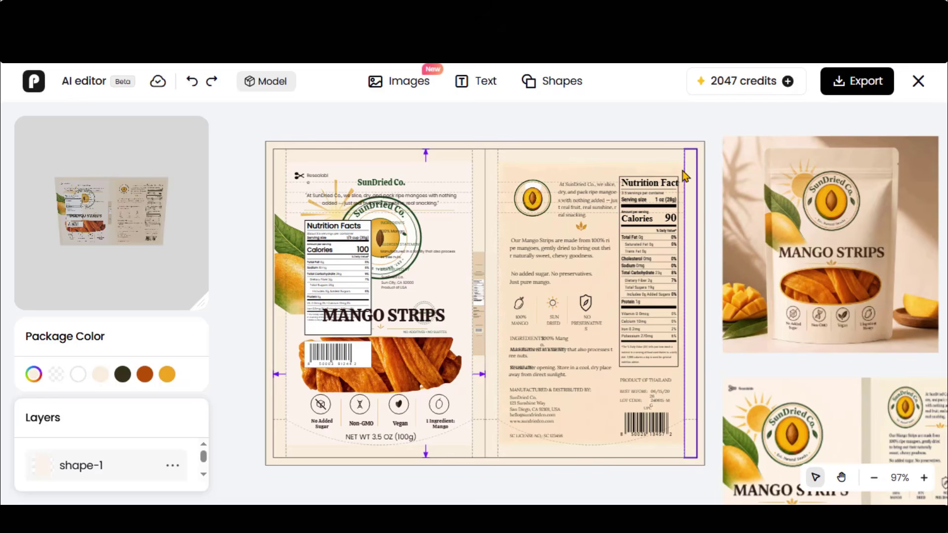
scroll(654, 209, "up", 3)
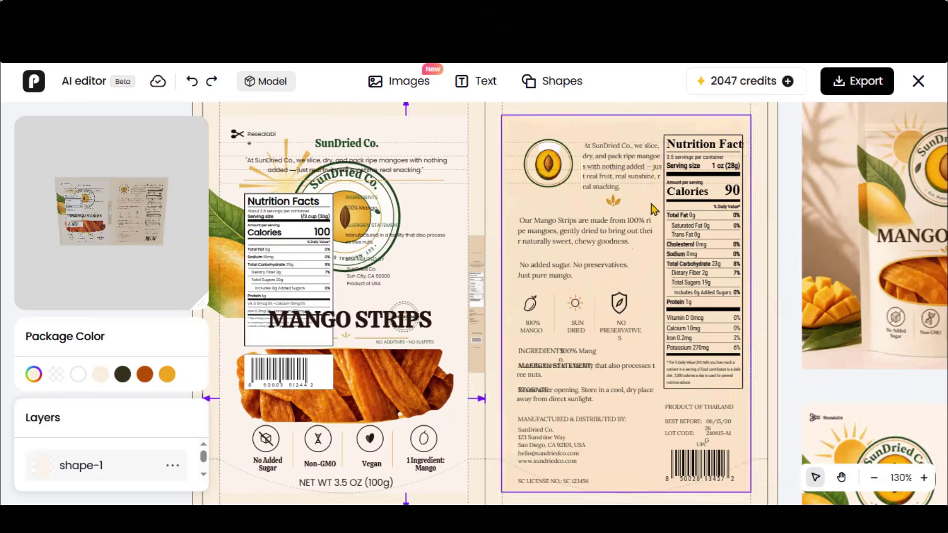
left_click(654, 210)
scroll(489, 281, "up", 10)
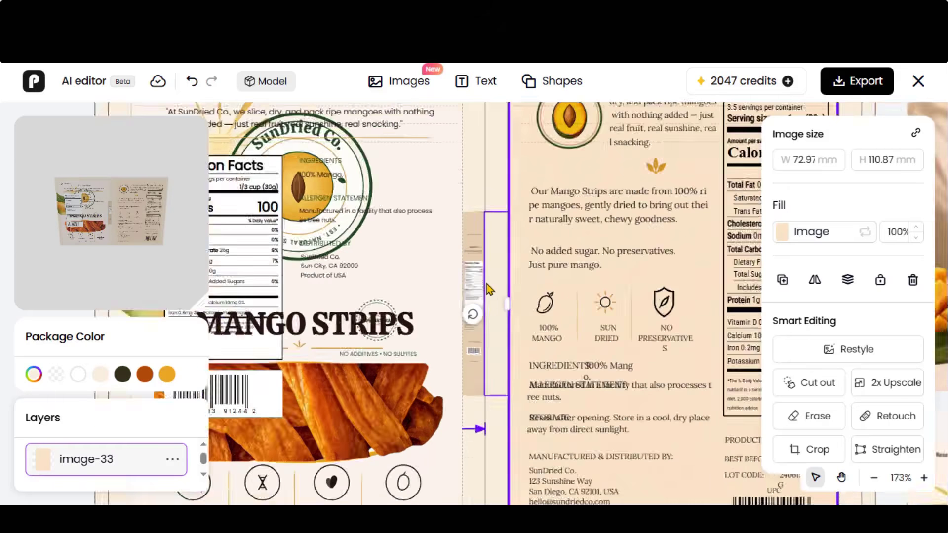
scroll(504, 236, "up", 2)
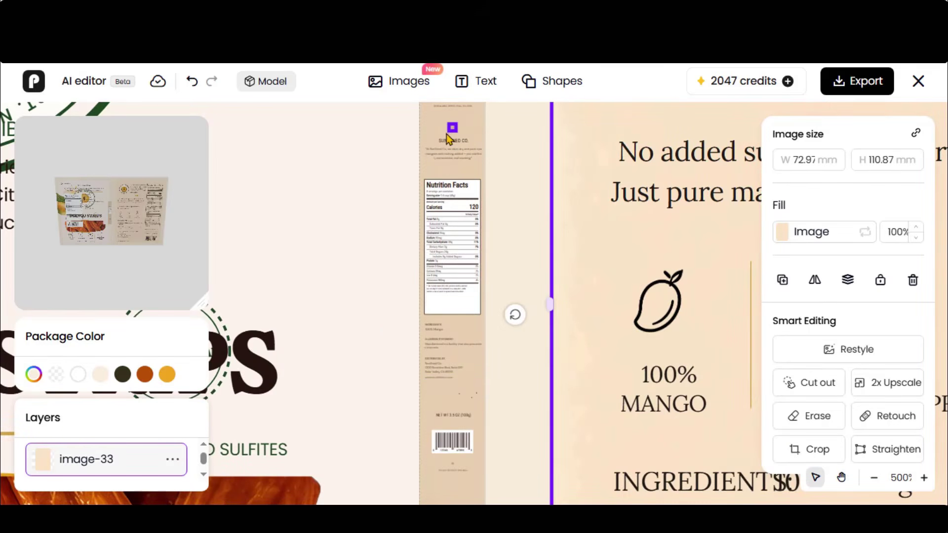
Widen the back panel's "NO PRESERVATIVES" text box so "PRESERVATIVES" fits on one line, and select the shield icon above it.
scroll(565, 345, "down", 2)
scroll(565, 345, "down", 1)
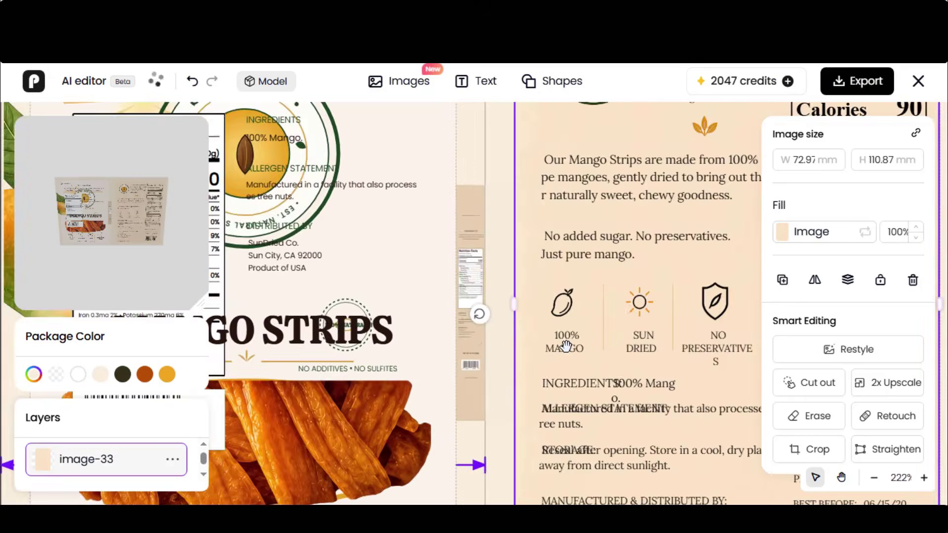
scroll(565, 346, "down", 1)
double_click(644, 338)
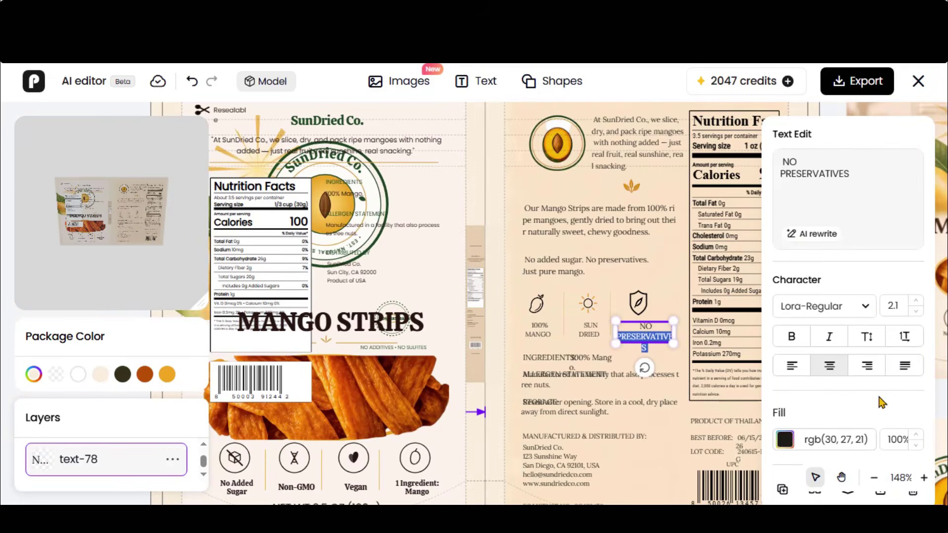
left_click(908, 306)
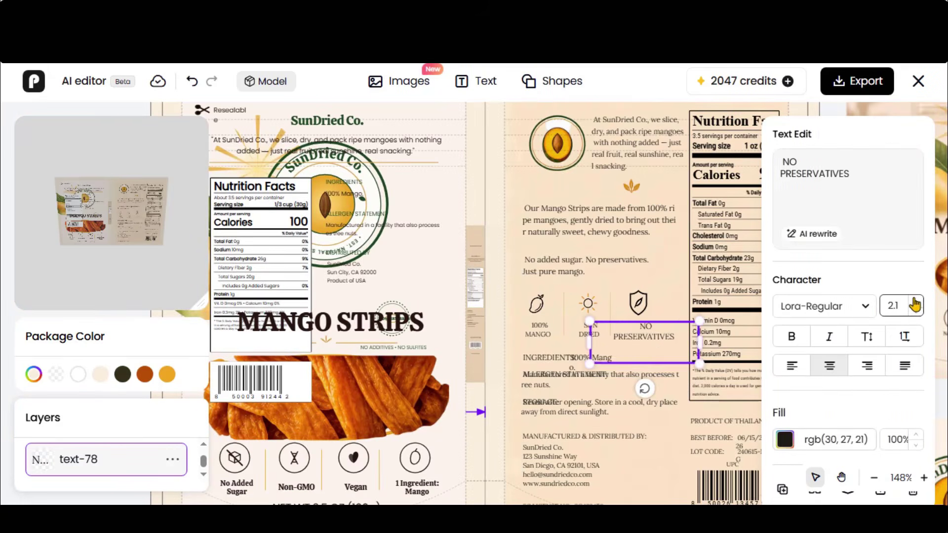
left_click(636, 297)
left_click(638, 303)
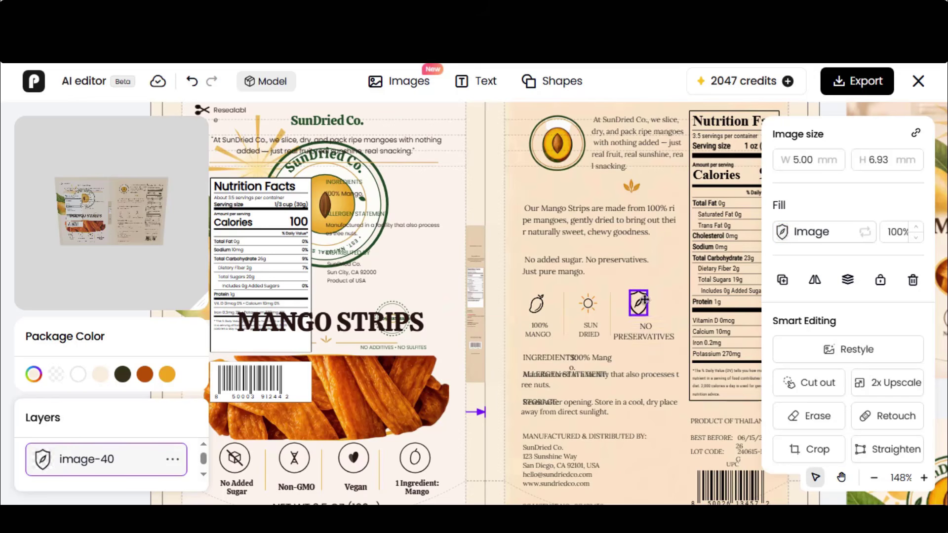
left_click(639, 277)
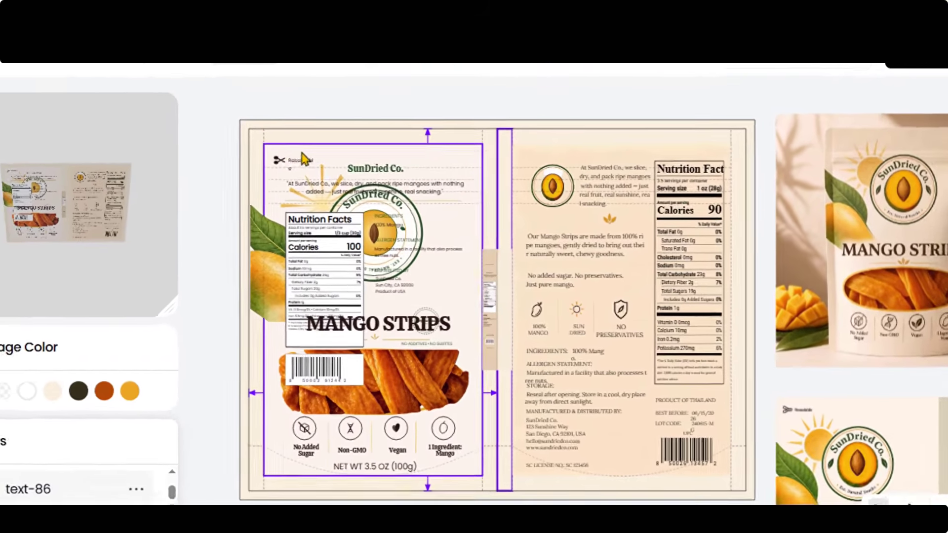
Delete the #faf5ec background rectangle and the Nutrition Facts table from the front panel.
left_click(301, 155)
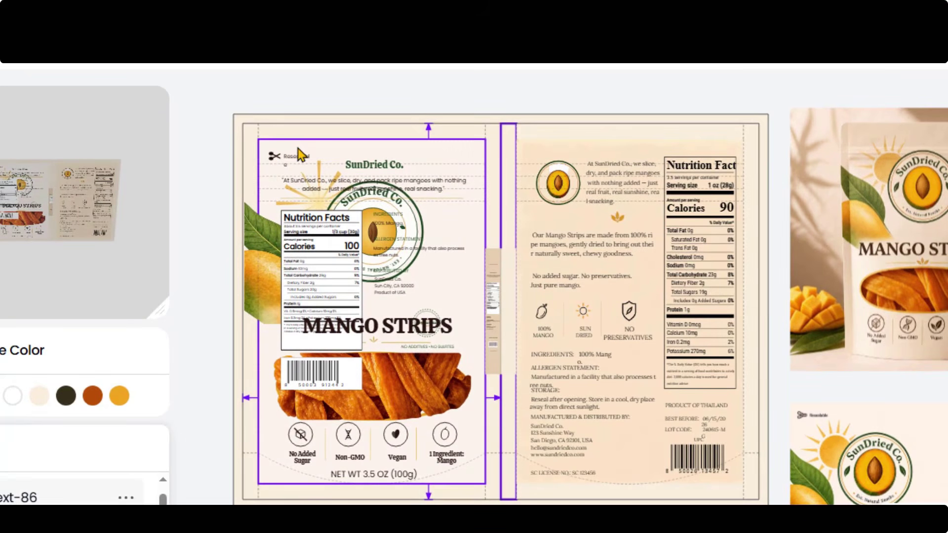
left_click(300, 155)
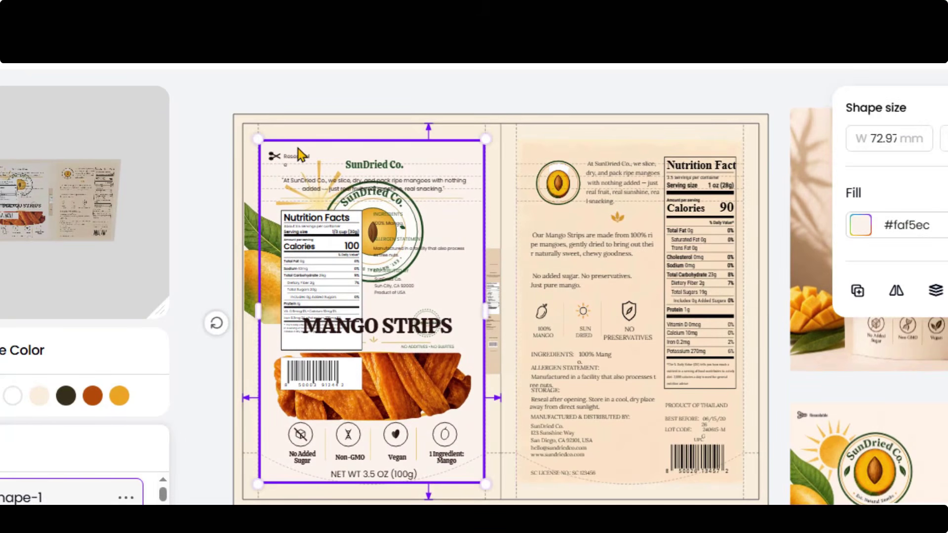
key("Escape")
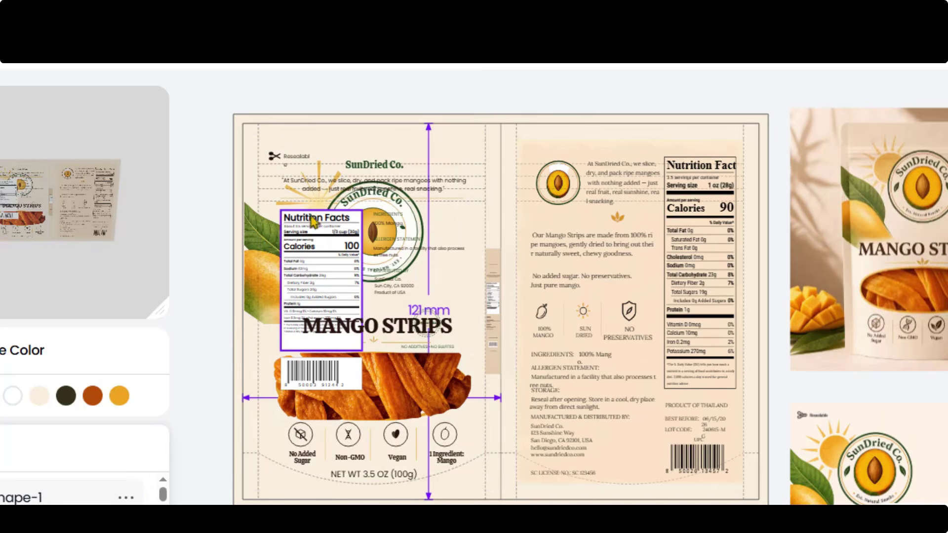
left_click(316, 245)
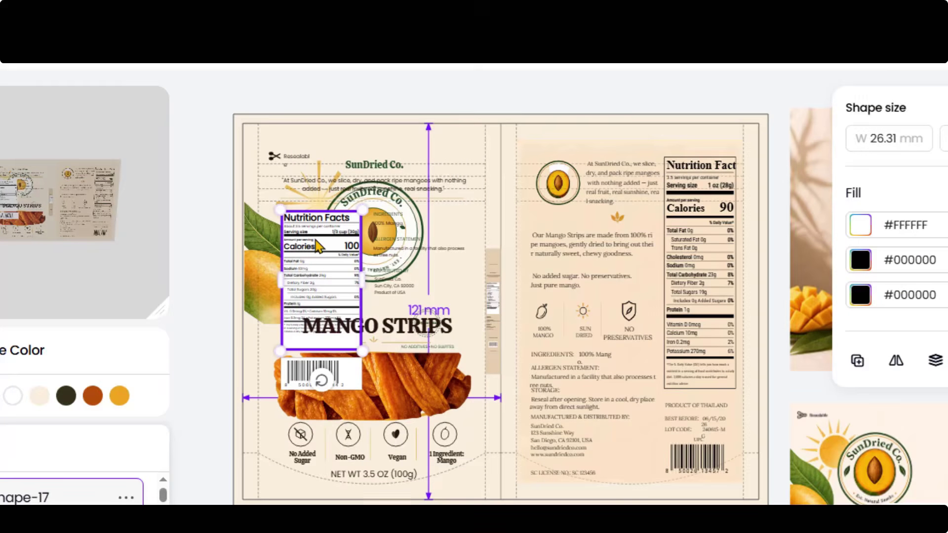
key("Delete")
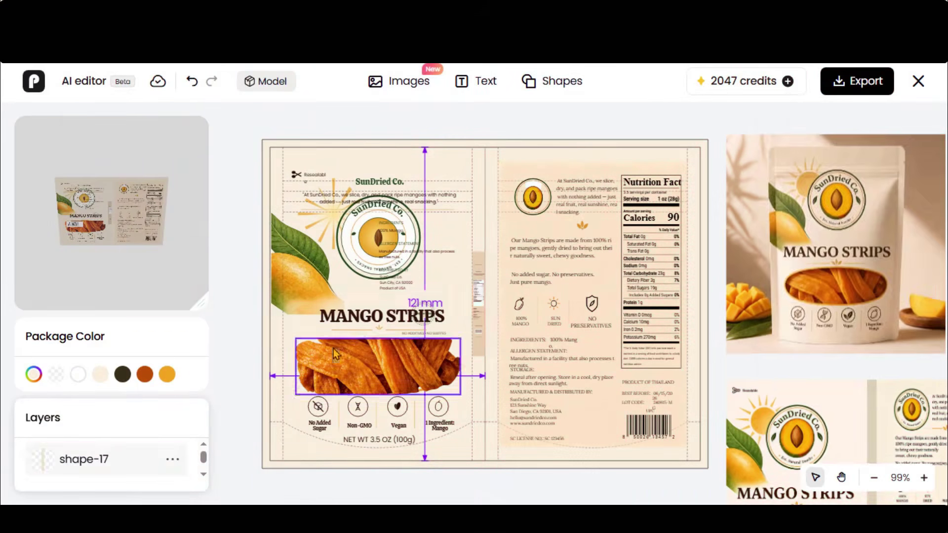
Delete the overlapping allergen and distributor texts, the brand quote and the duplicate "SunDried Co." heading from the front panel.
left_click(391, 286)
key("Delete")
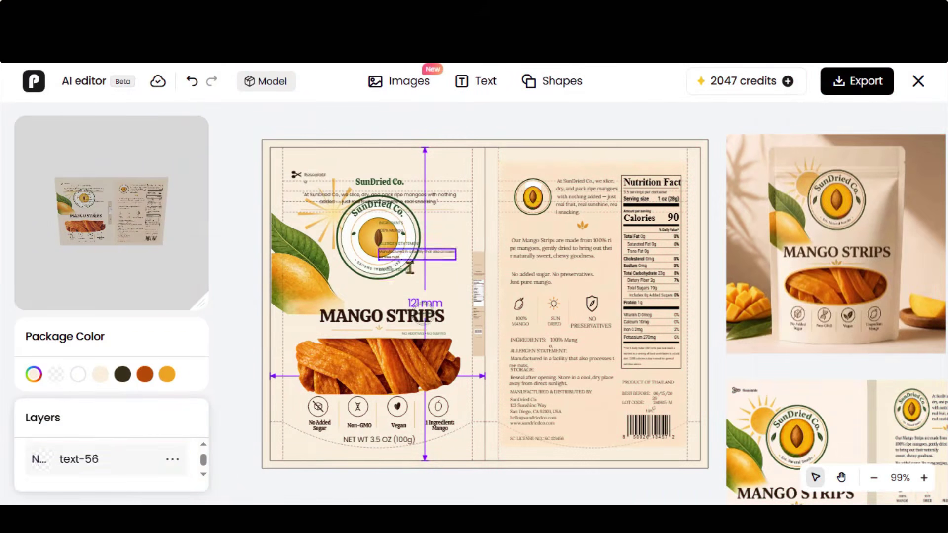
left_click(409, 259)
key("Delete")
left_click(401, 269)
key("Delete")
left_click(439, 195)
key("Delete")
left_click(390, 182)
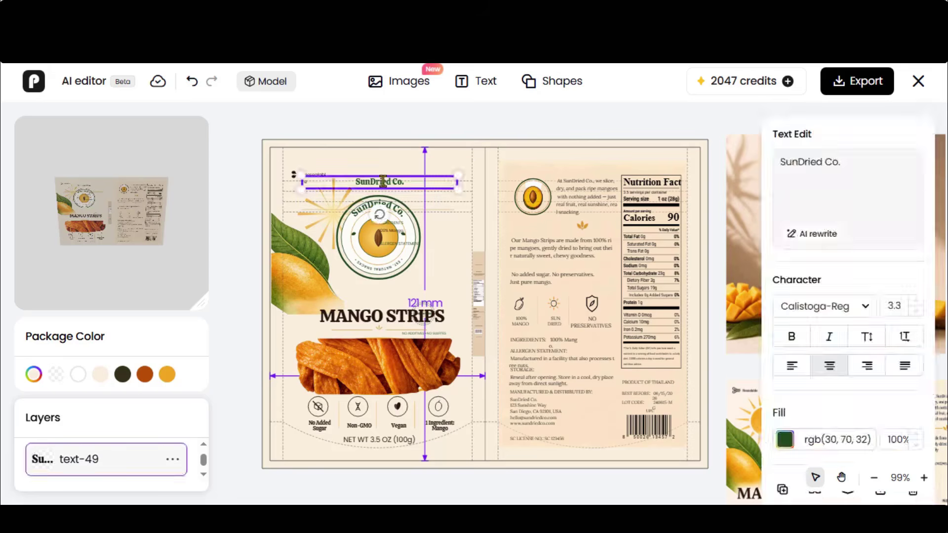
key("Delete")
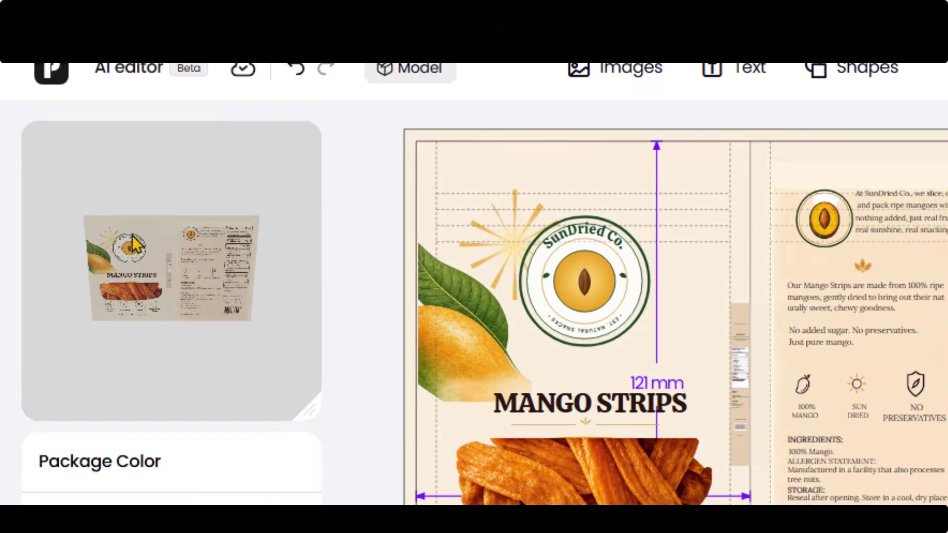
Examine the 3D package preview up close and the individual layers, including the stacking-order options for the image-17 layer.
mouse_move(179, 247)
left_mouse_down()
mouse_move(76, 215)
mouse_move(10, 220)
mouse_move(118, 257)
mouse_move(129, 246)
mouse_move(169, 262)
left_mouse_up()
scroll(170, 261, "up", 5)
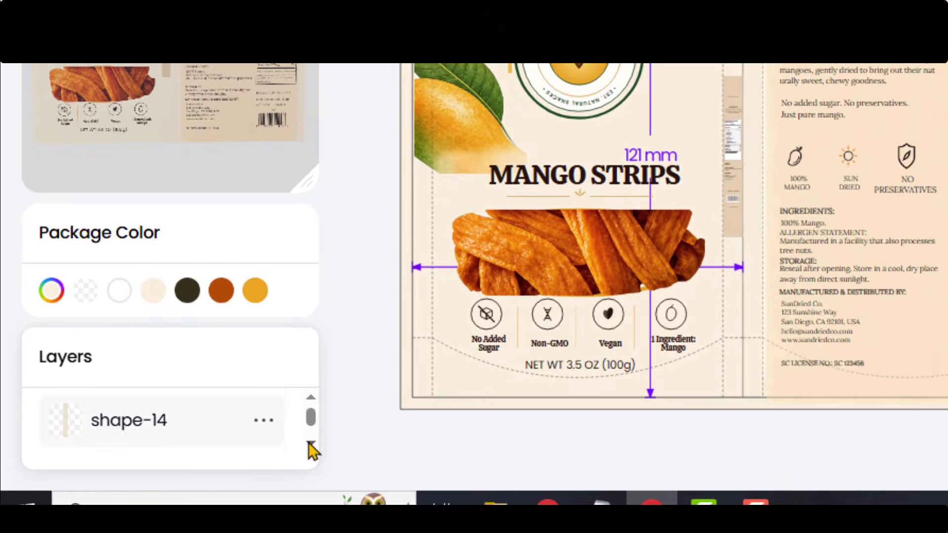
left_click(204, 475)
left_click(311, 447)
left_click(161, 421)
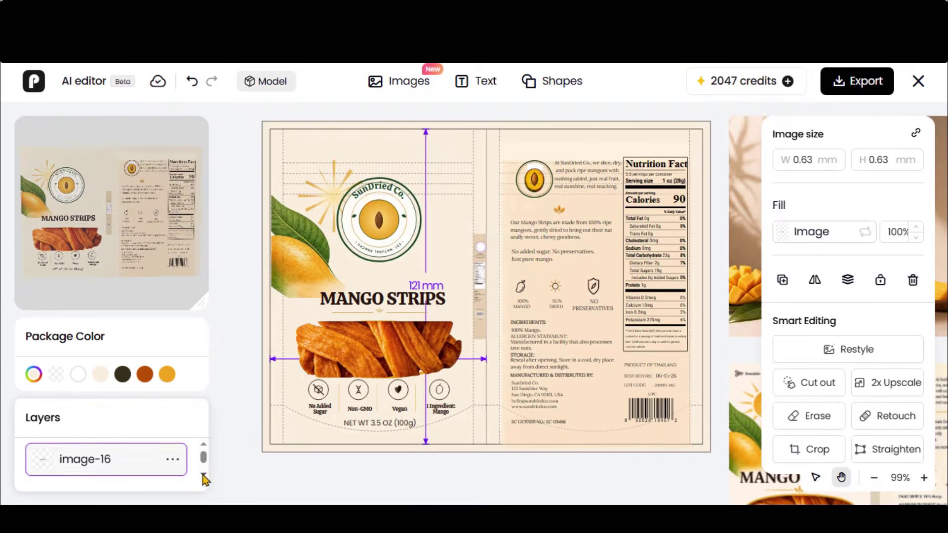
left_click(311, 443)
left_click(104, 470)
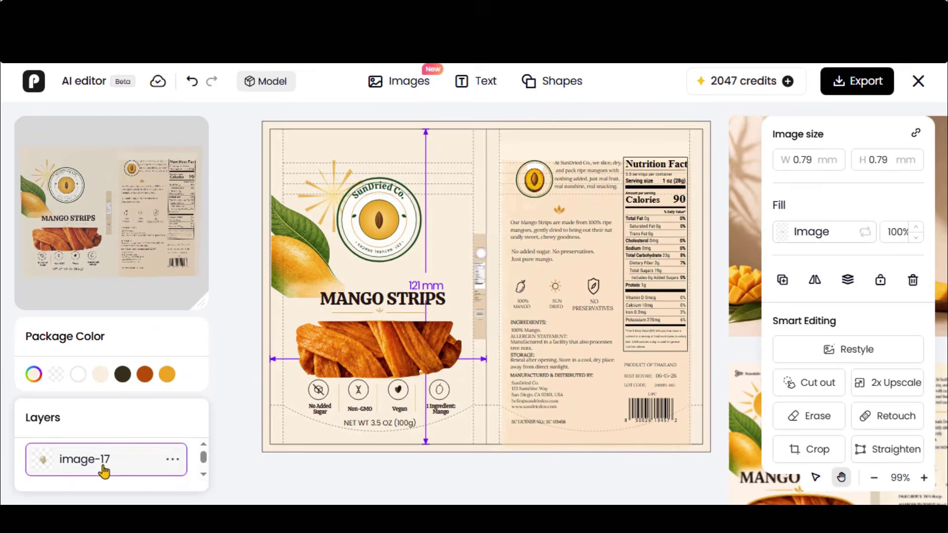
right_click(104, 471)
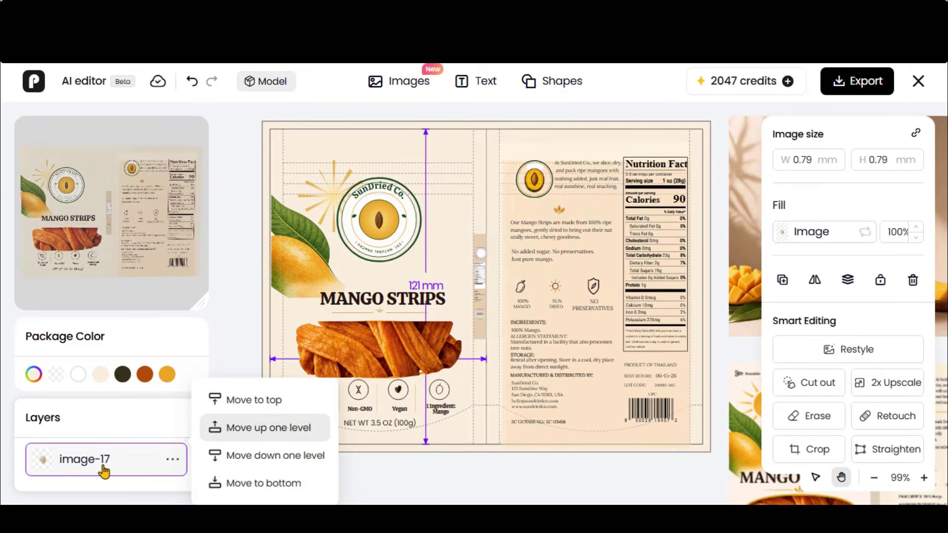
left_click(606, 475)
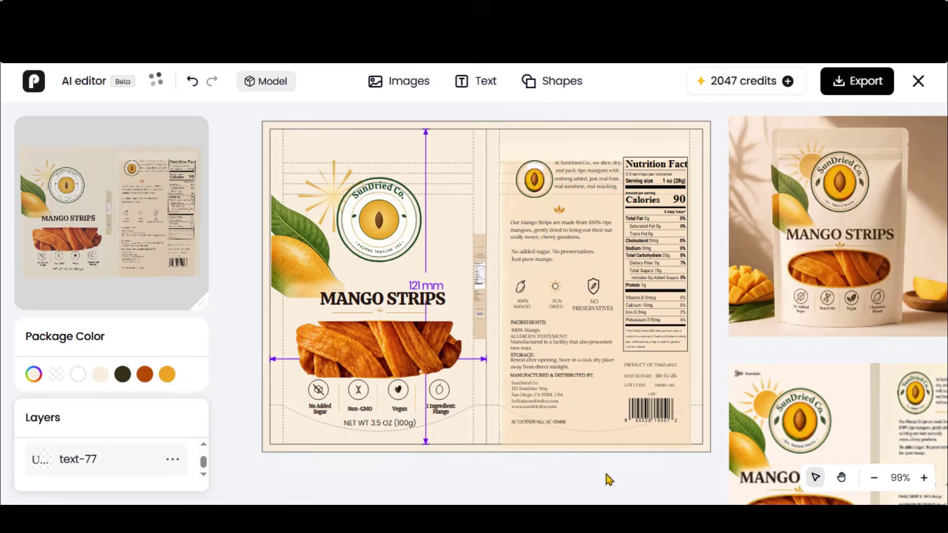
Browse the saved images and the text templates for others, titles, net weight and ingredient lists.
left_click(413, 90)
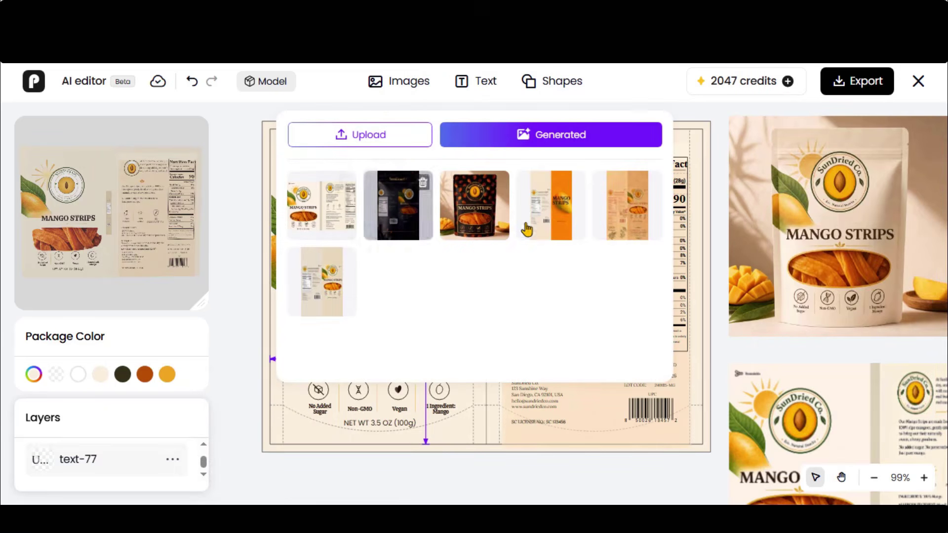
left_click(476, 81)
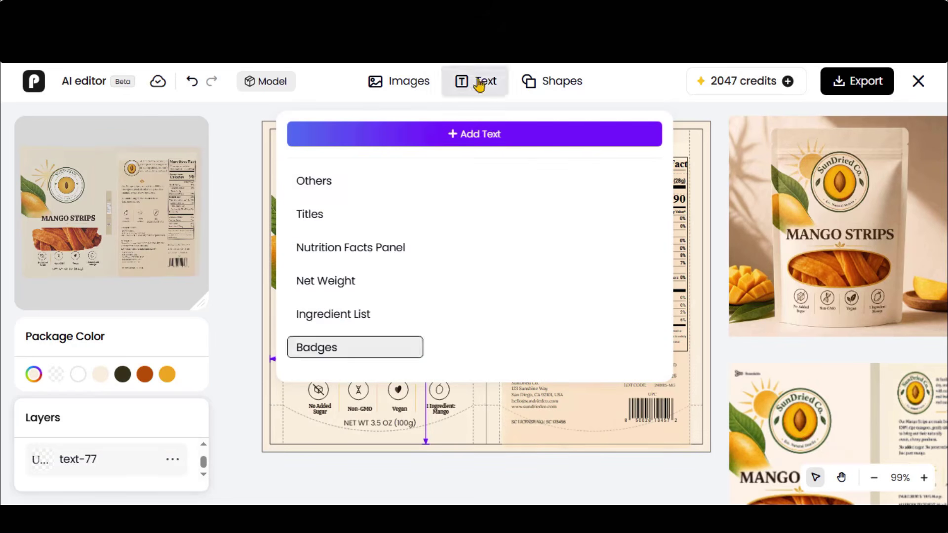
left_click(326, 185)
left_click(322, 212)
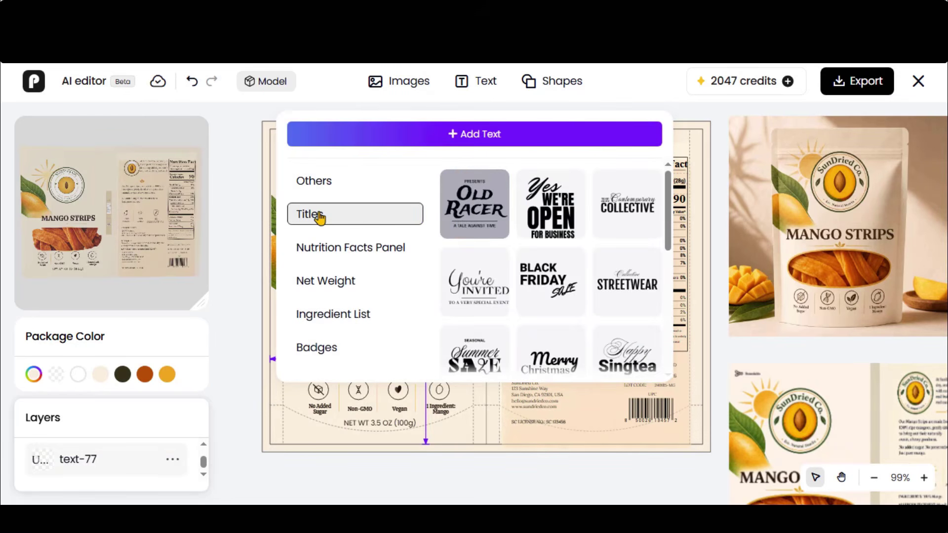
scroll(557, 284, "down", 6)
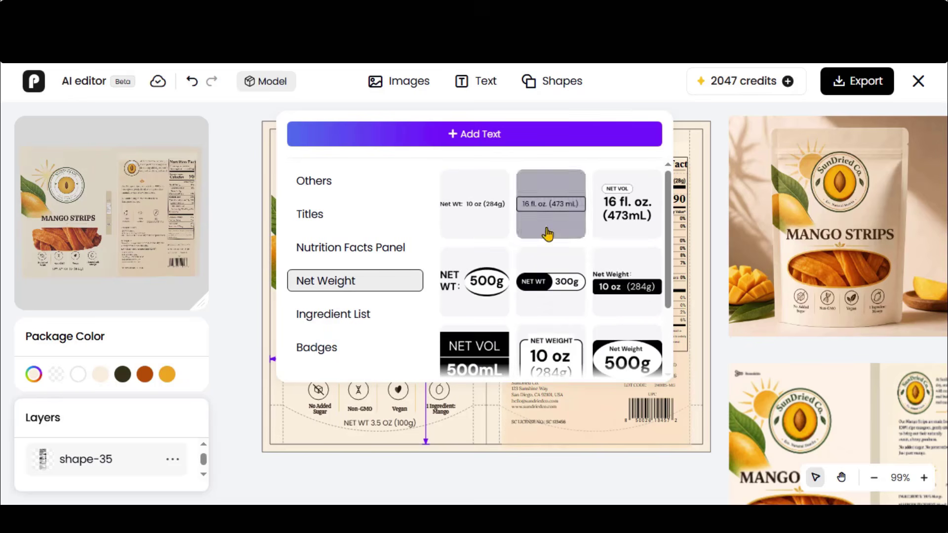
scroll(546, 234, "down", 2)
left_click(338, 316)
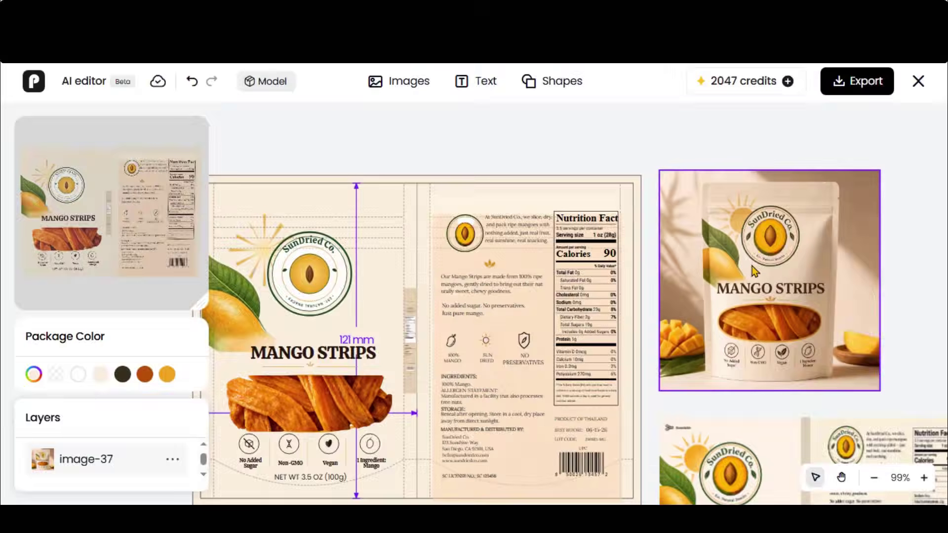
Restyle the pouch mockup image using a pasted prompt for low-opacity deep orange texture, gold foil-effect brand name, warm cream text and thin gold border.
left_click(751, 265)
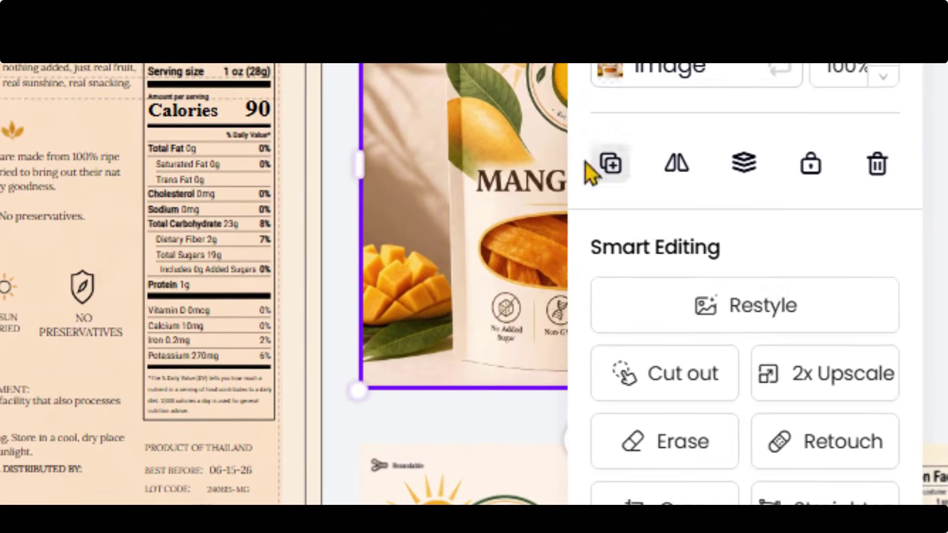
left_click(773, 306)
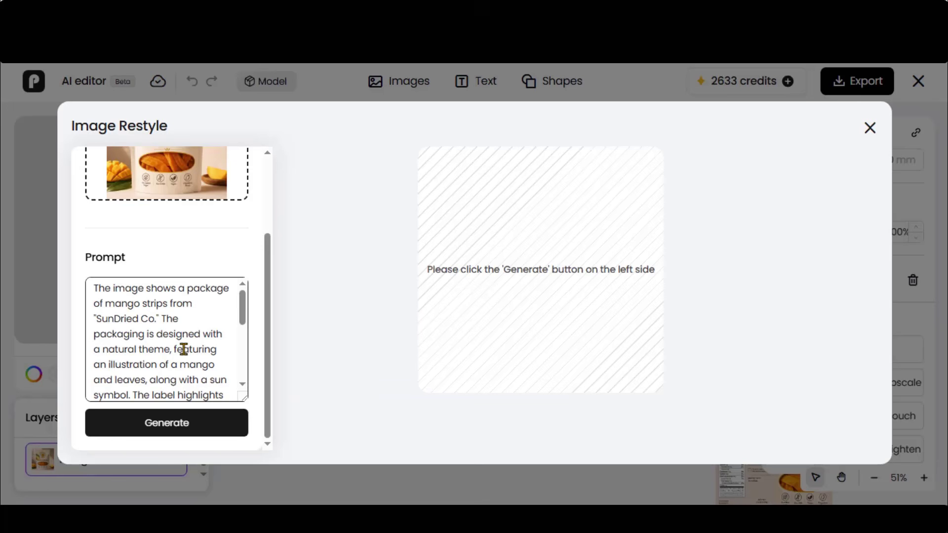
scroll(183, 349, "down", 5)
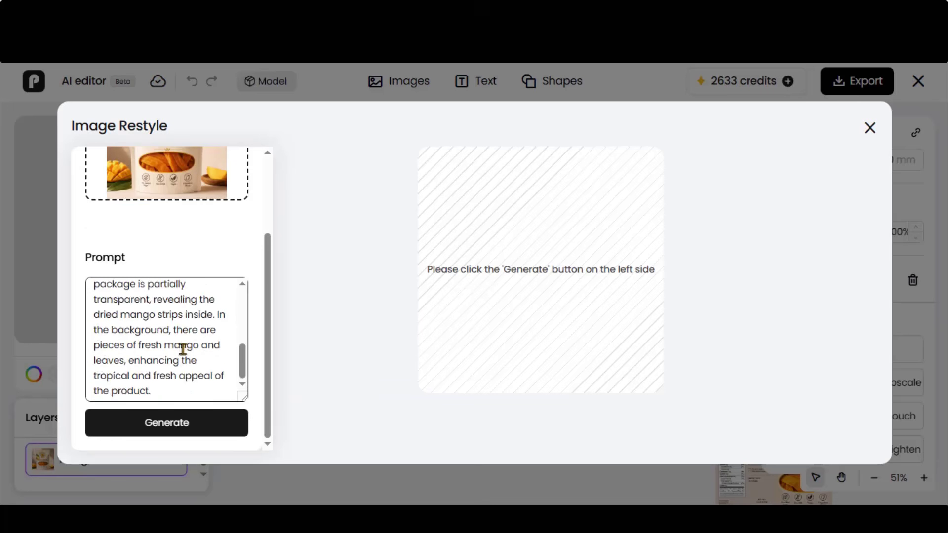
key("ctrl+a")
key("ctrl+v")
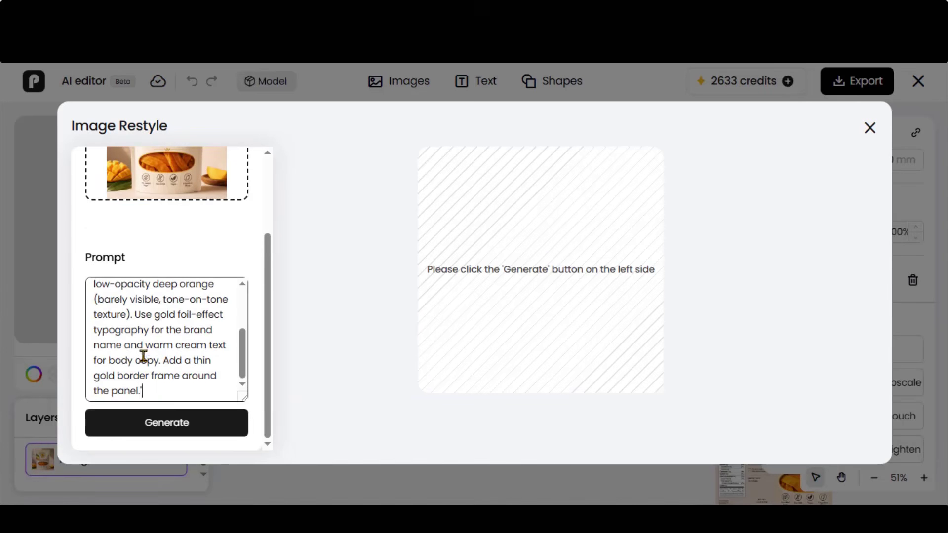
left_click(171, 427)
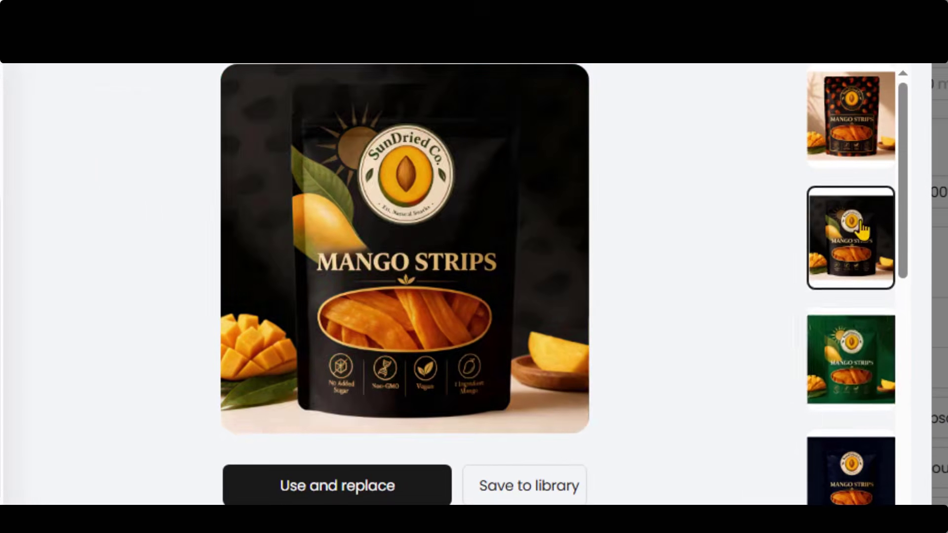
Compare the restyled pouch variants in green, navy, dark red, black with gold border, and bright red.
left_click(843, 353)
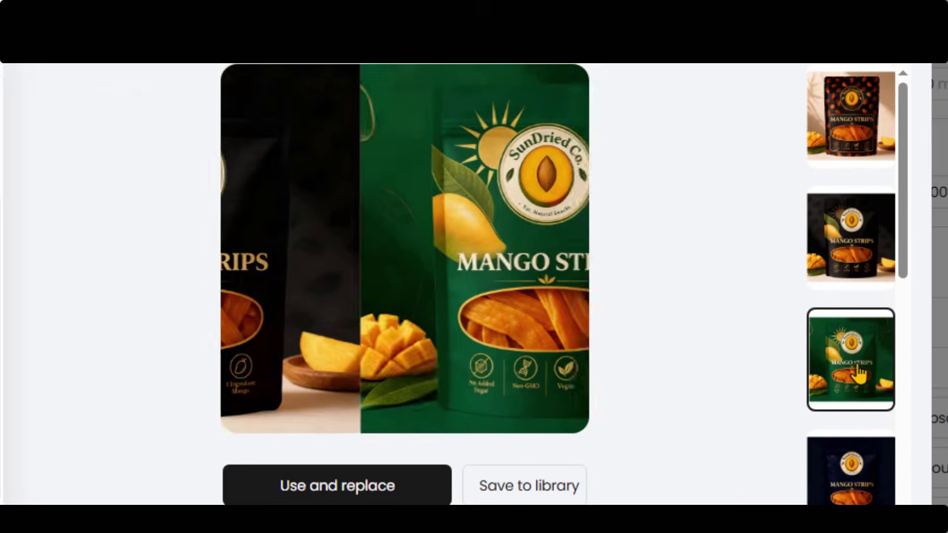
left_click(855, 469)
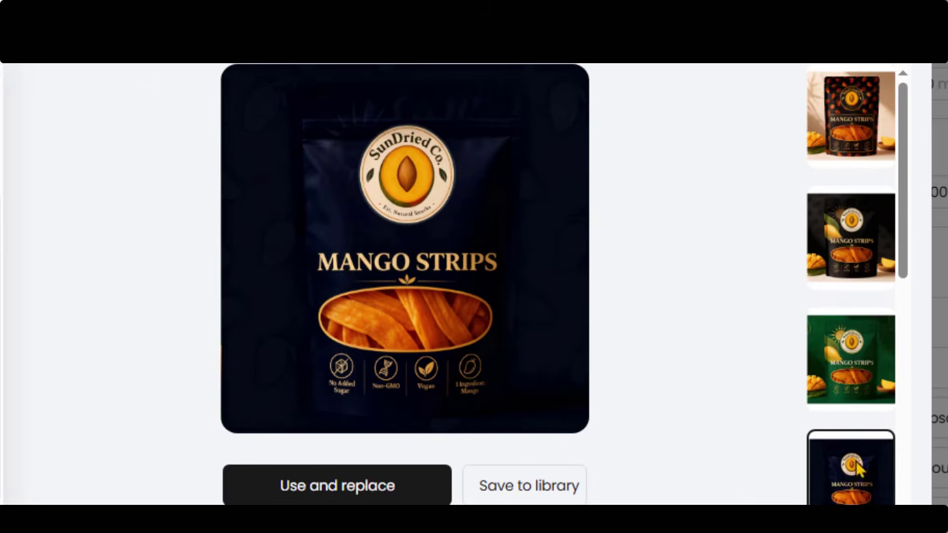
scroll(859, 469, "down", 3)
left_click(857, 437)
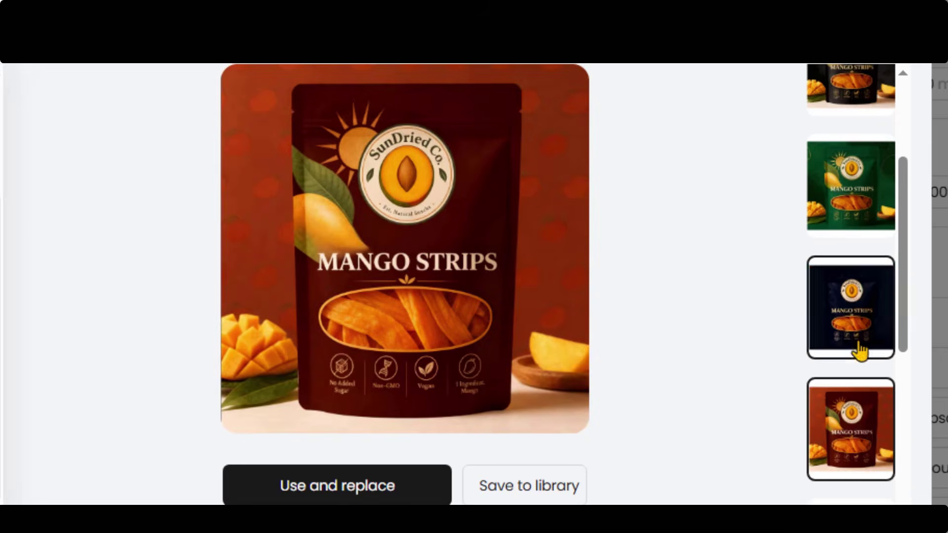
scroll(859, 352, "down", 3)
left_click(860, 378)
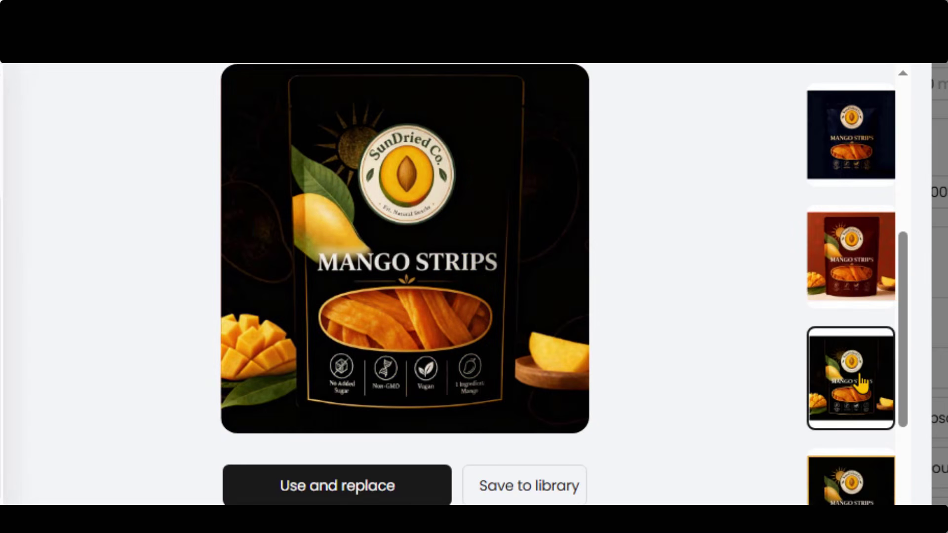
scroll(860, 383, "down", 2)
left_click(868, 458)
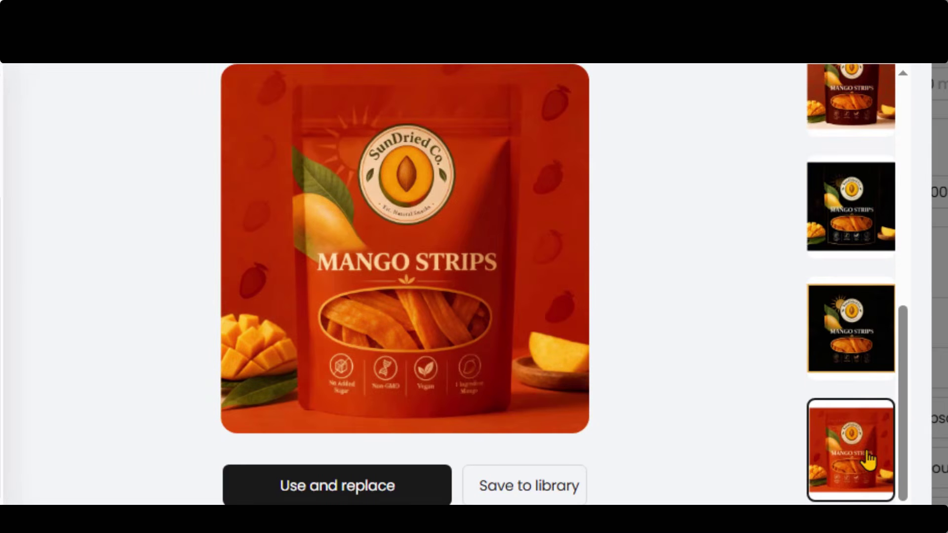
Save the black pouch variant with the orange mango pattern to the library.
scroll(868, 395, "up", 5)
left_click(874, 352)
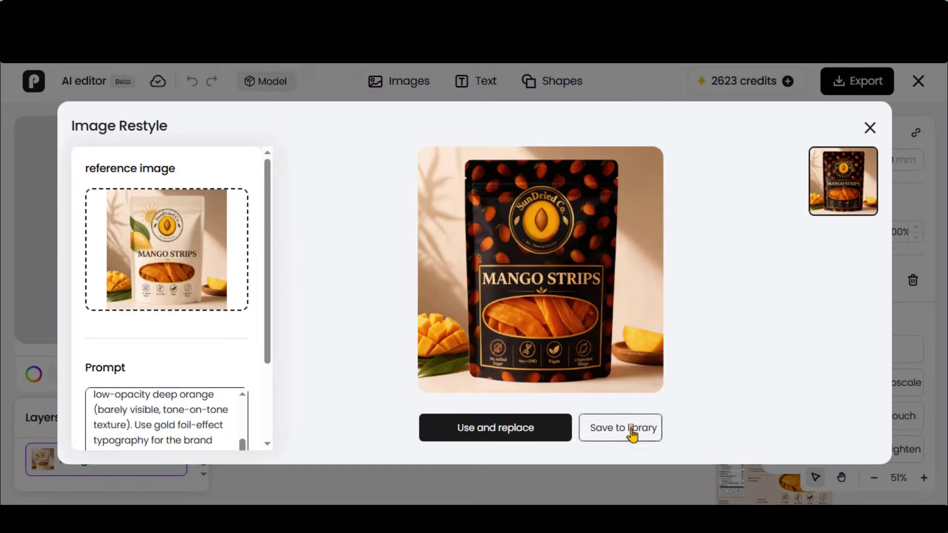
left_click(632, 434)
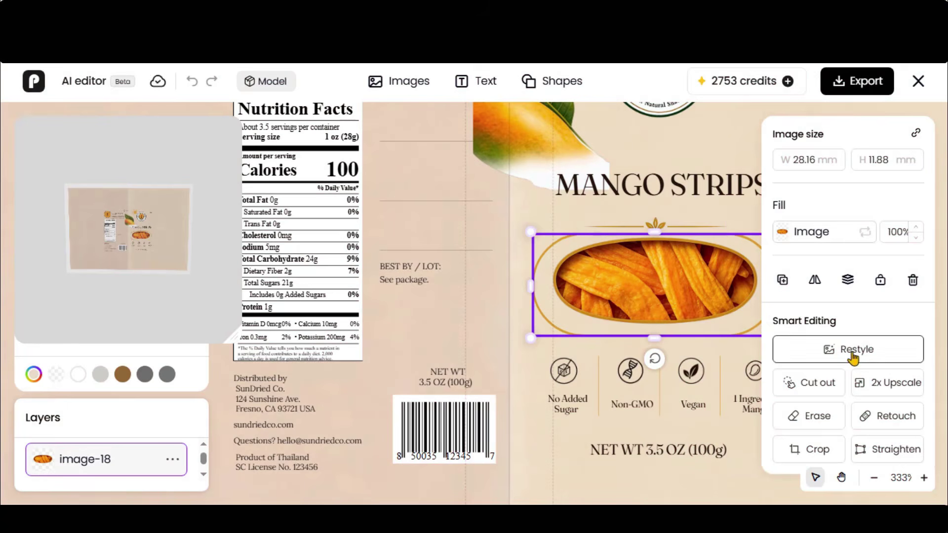
Restyle the dried mango slices image with the prompt's oval frame changed to "curved", and again with "Change the shape to a curved type.".
left_click(852, 349)
left_click_drag(271, 303, 271, 392)
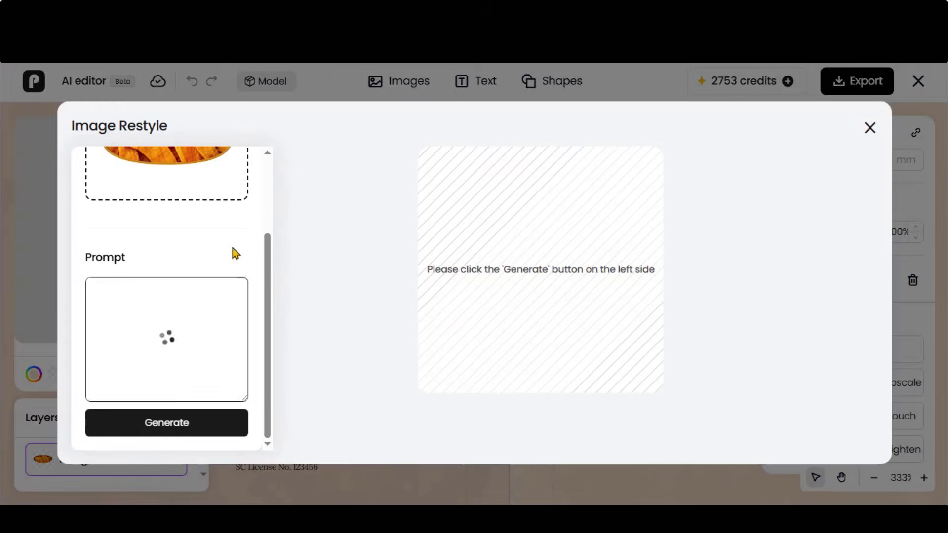
scroll(165, 314, "down", 2)
scroll(159, 385, "up", 2)
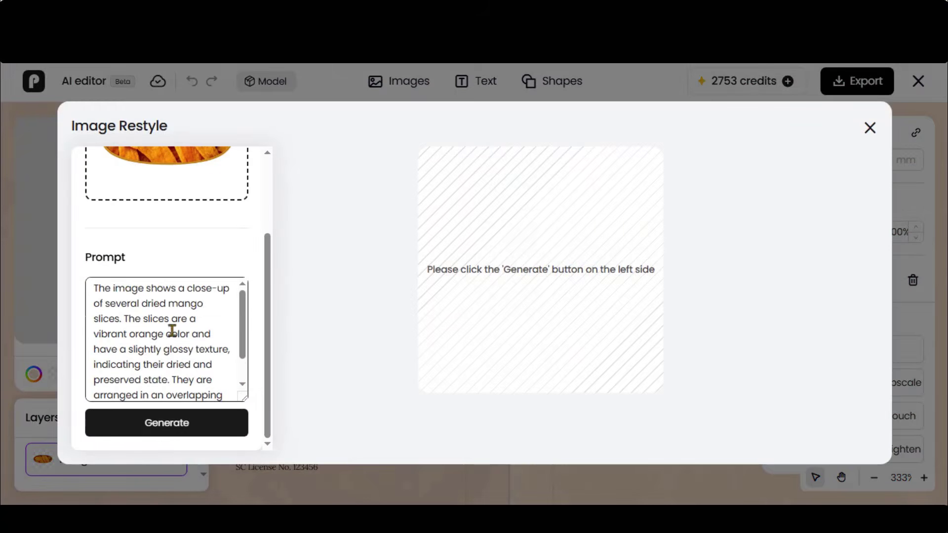
scroll(172, 330, "down", 2)
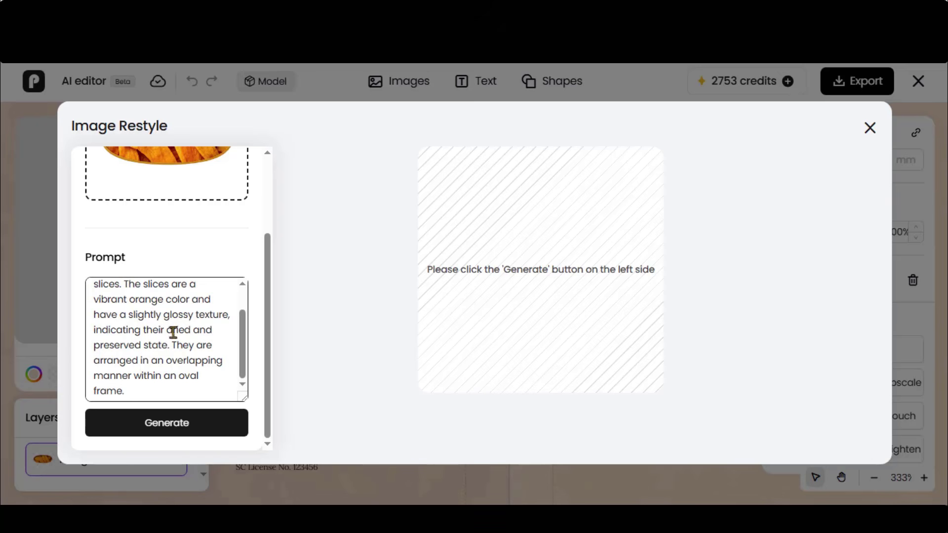
left_click_drag(178, 375, 150, 392)
type("cur")
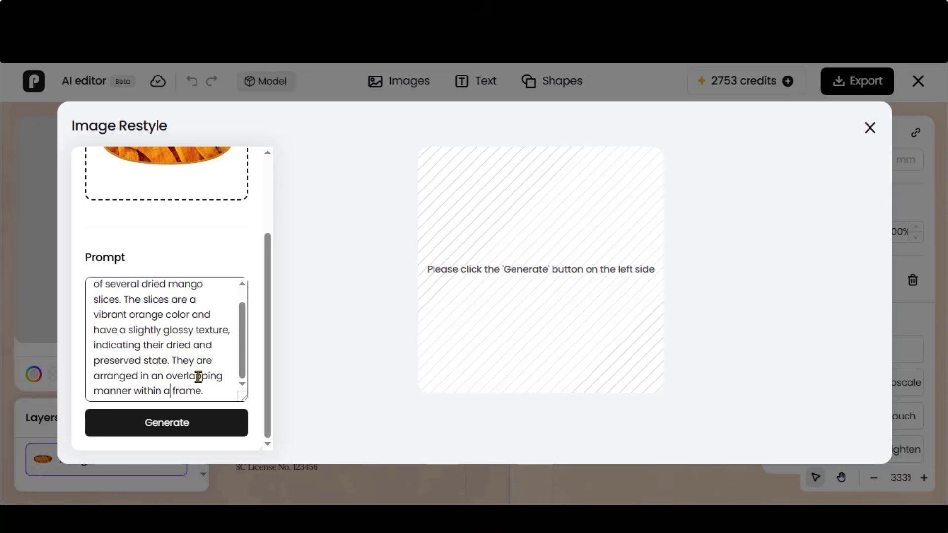
type("curved")
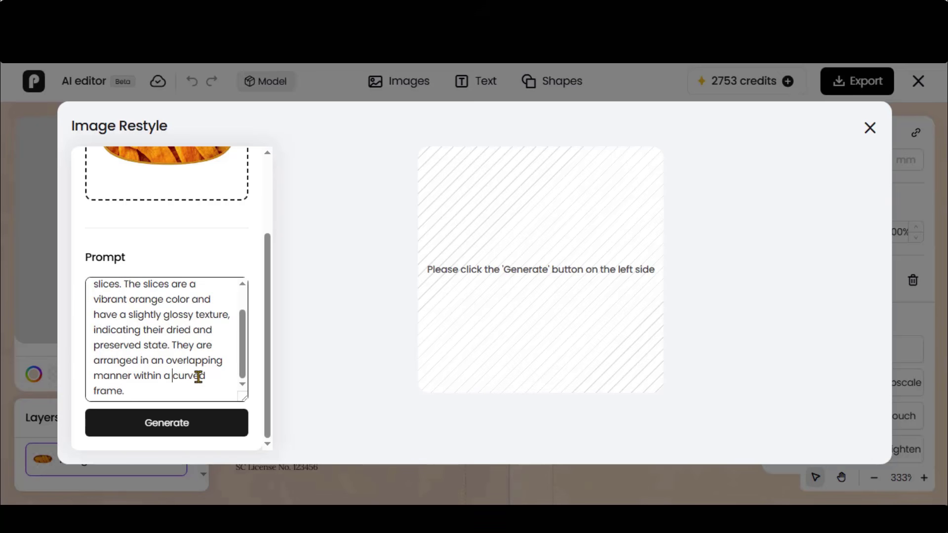
left_click(173, 430)
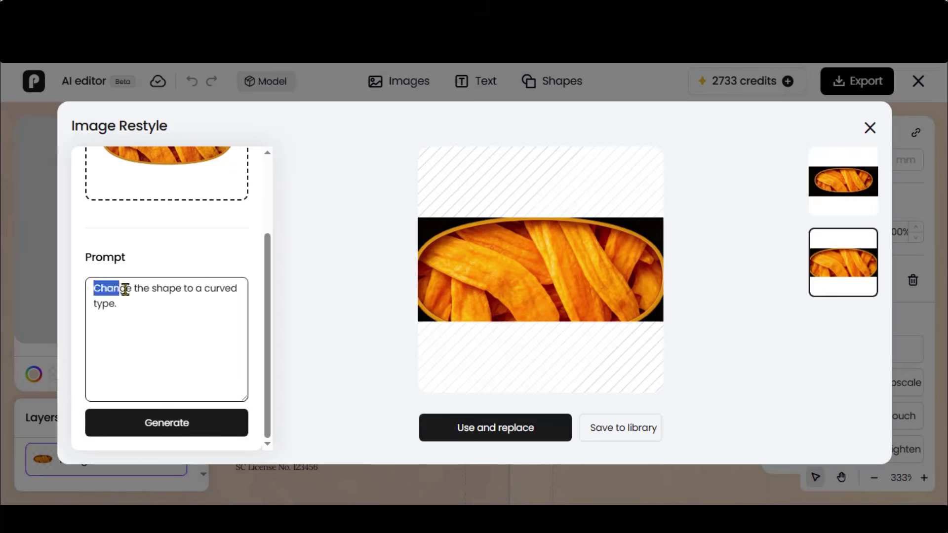
left_click(186, 415)
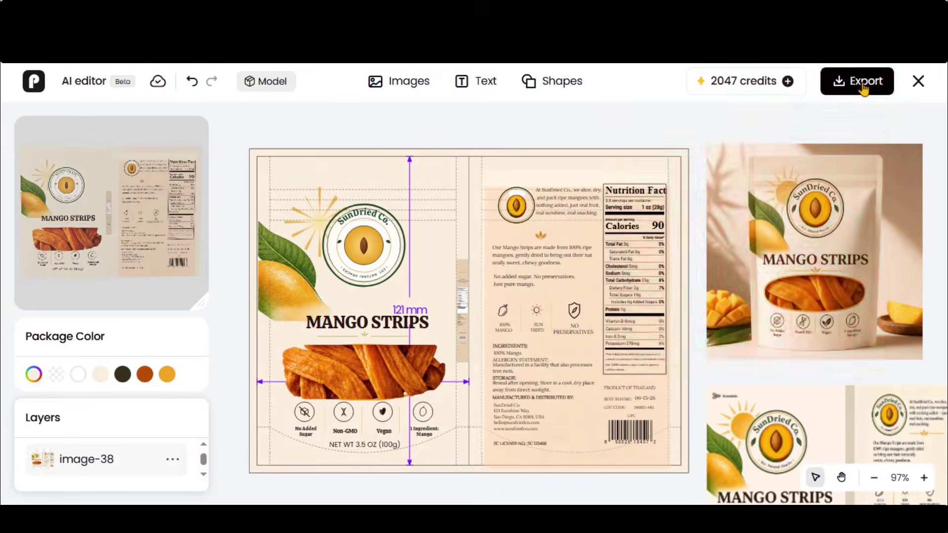
Export the mango strips pouch design as a PDF dieline, and again as an AI dieline.
left_click(862, 87)
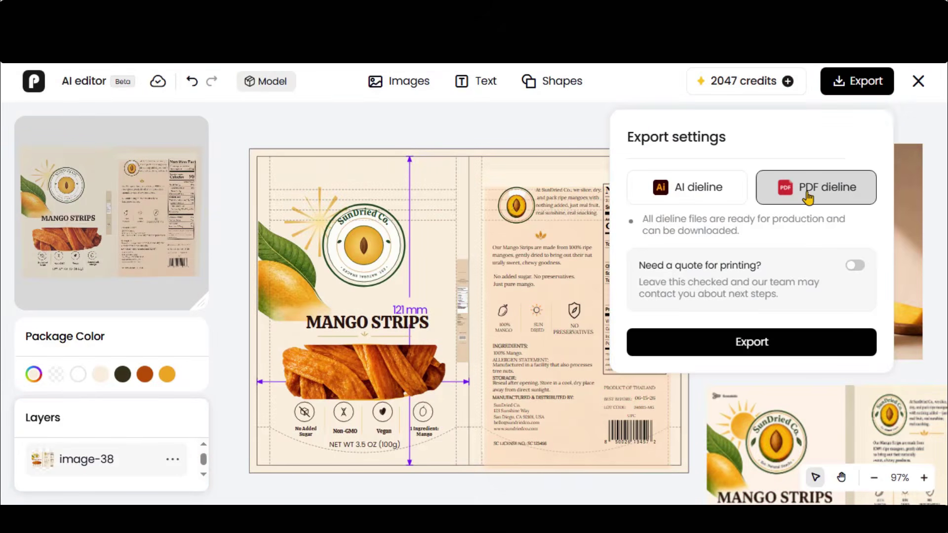
left_click(760, 340)
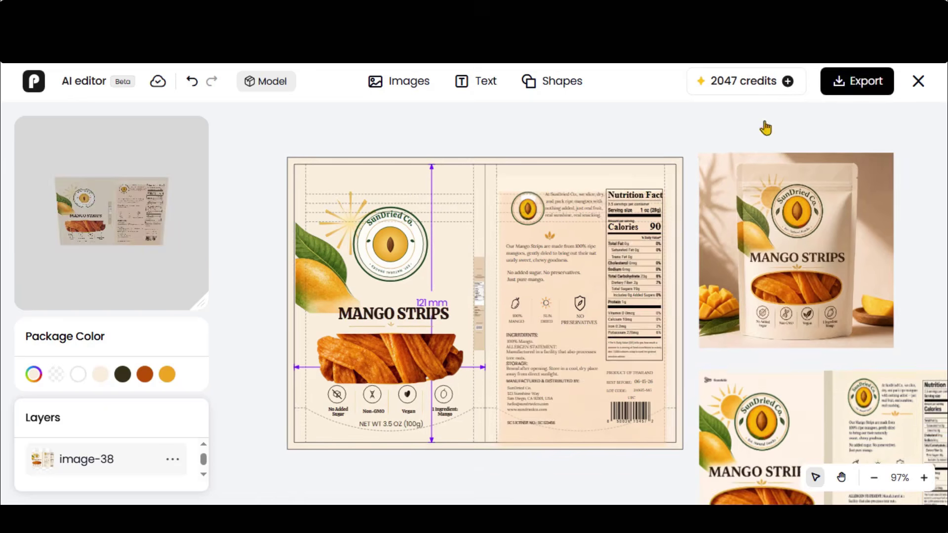
left_click(851, 87)
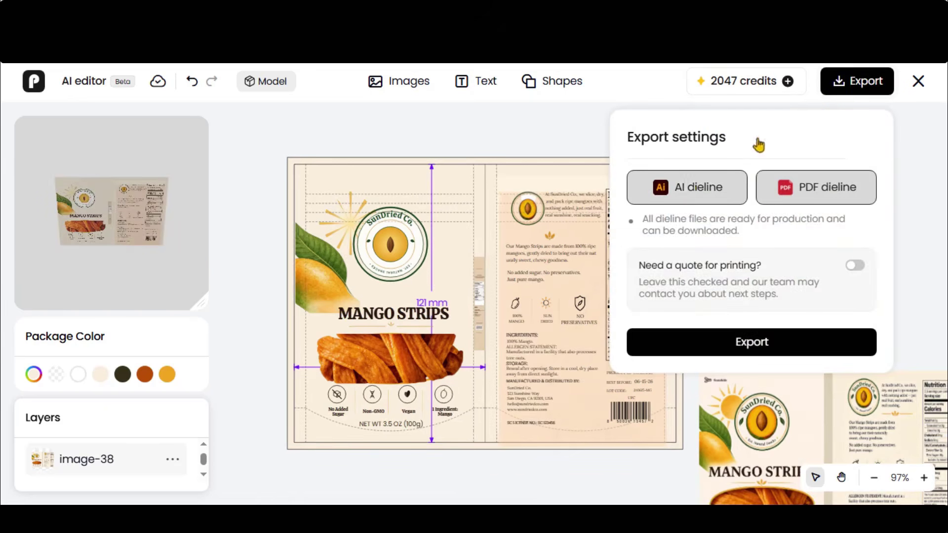
left_click(686, 190)
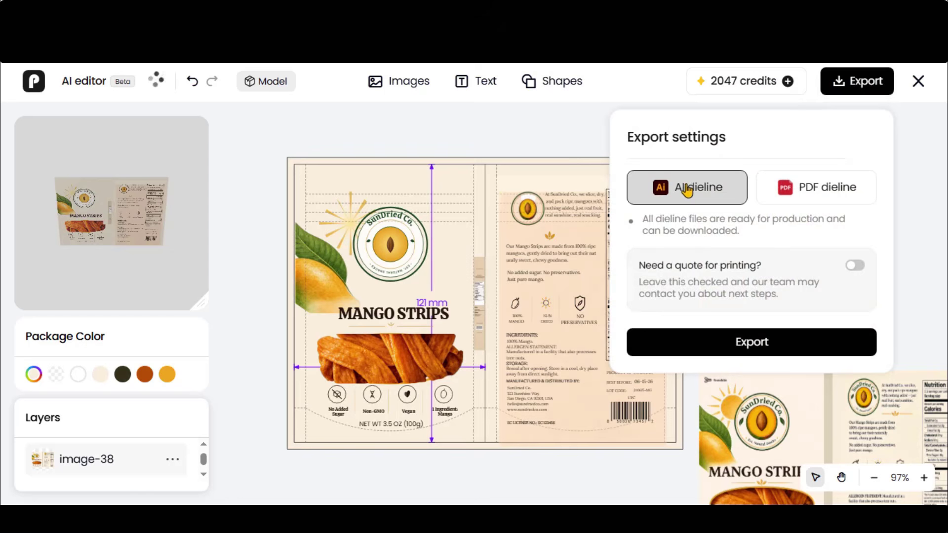
left_click(750, 343)
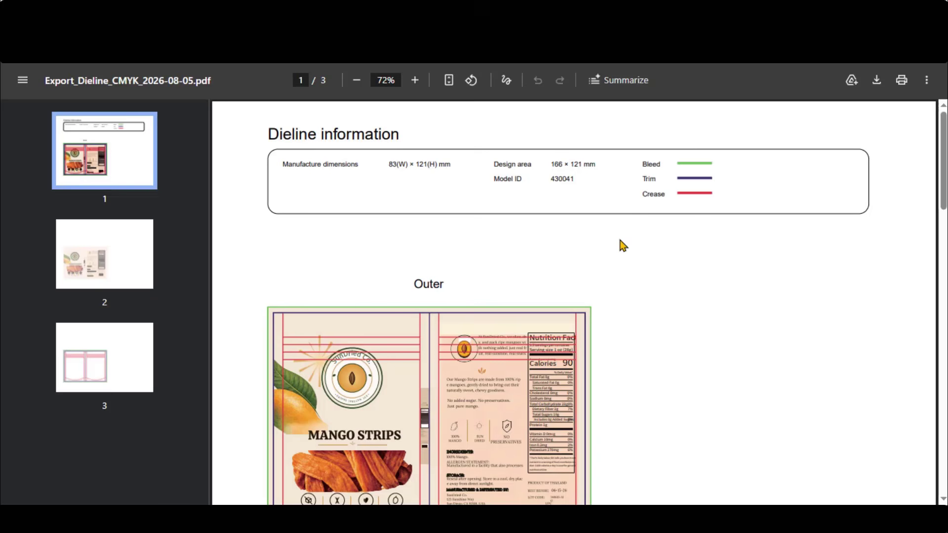
Review the outer panel artwork and the following pages of the exported CMYK dieline PDF.
scroll(620, 240, "down", 2)
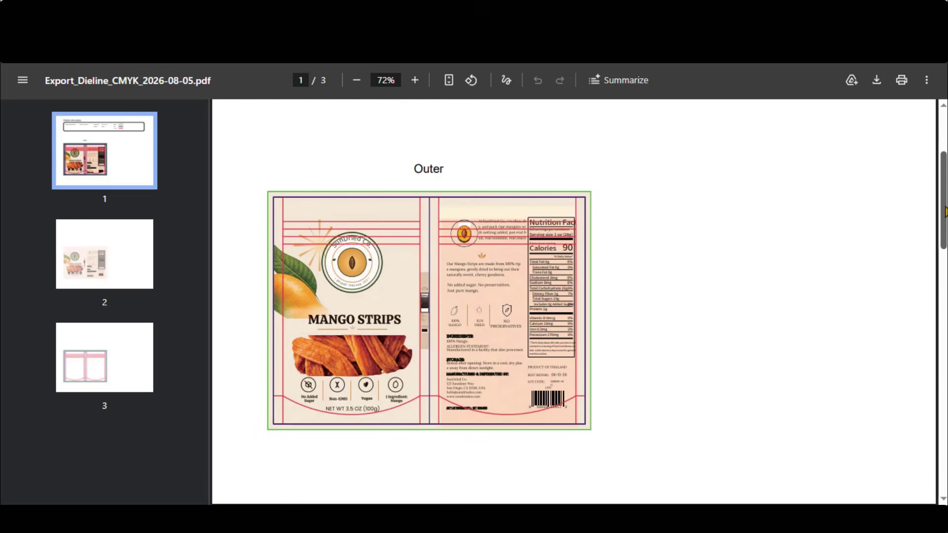
left_click(117, 258)
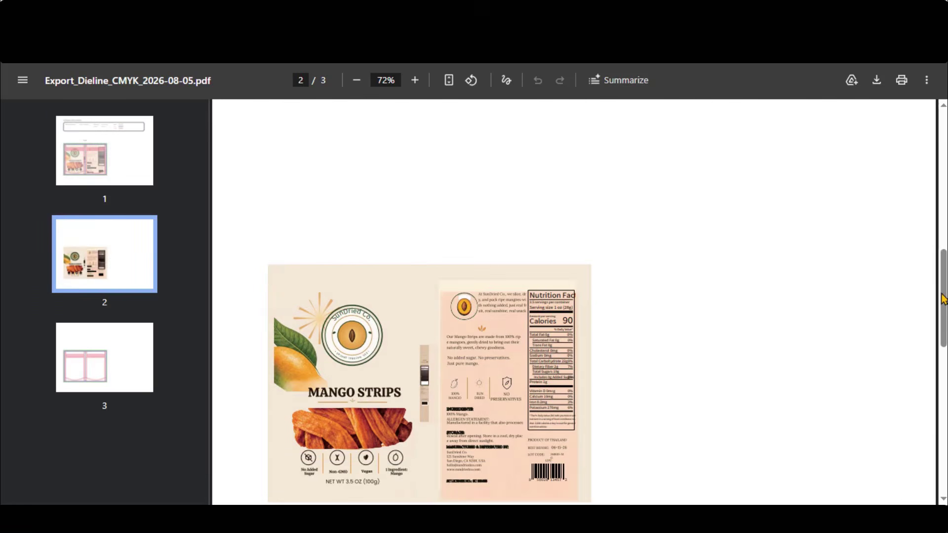
scroll(642, 407, "down", 10)
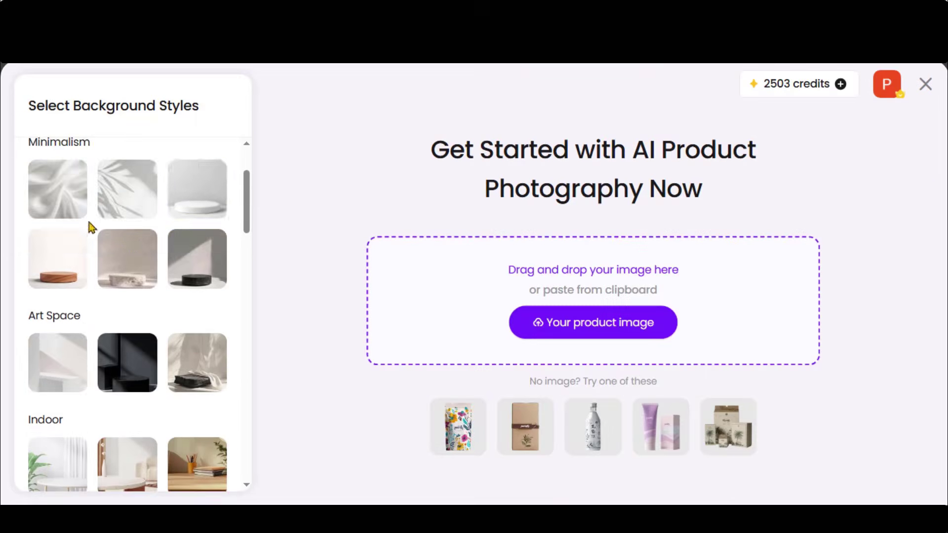
Browse the background style categories and upload the black mango strips pouch as the product image for AI product photography.
scroll(150, 250, "down", 2)
scroll(106, 269, "down", 4)
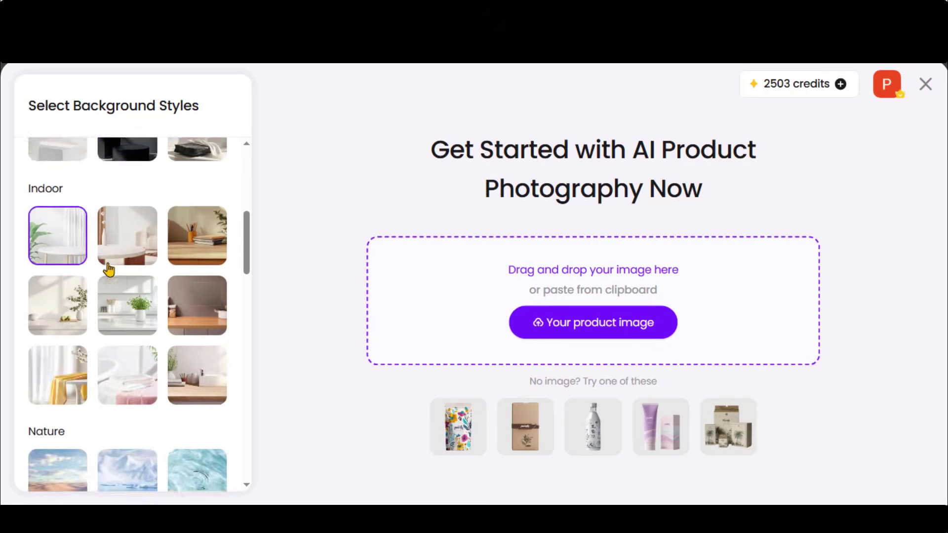
scroll(109, 270, "down", 4)
scroll(109, 269, "down", 15)
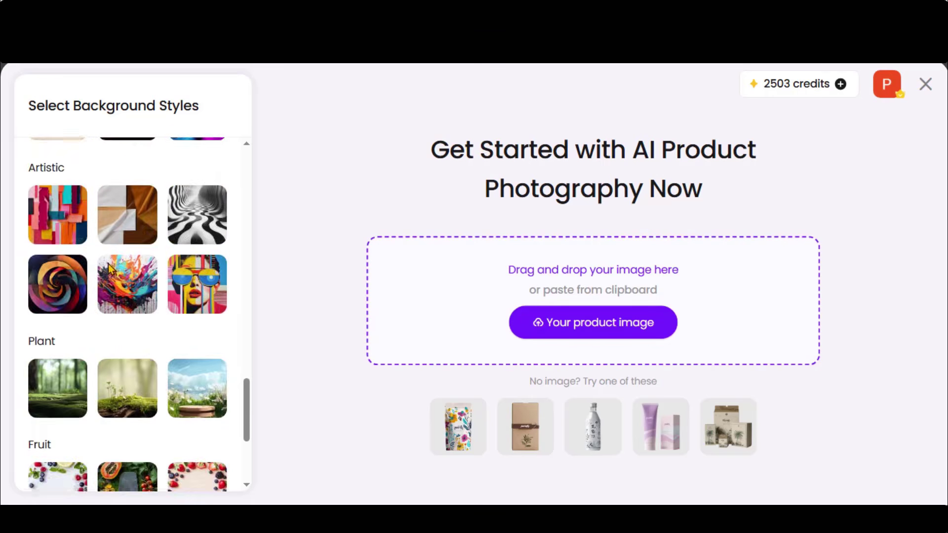
scroll(109, 269, "down", 5)
left_click(592, 327)
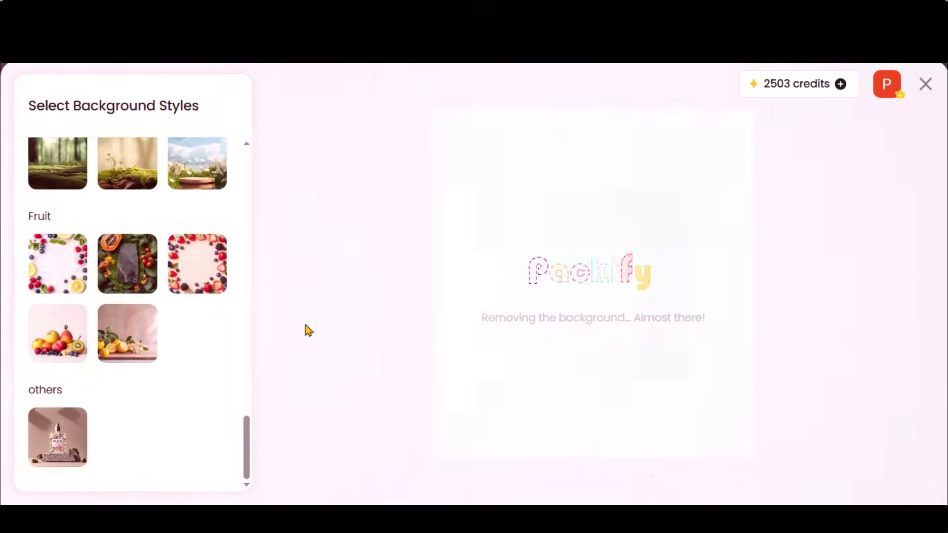
Generate product photos of the single pouch using the Minimalism background with a grey wall and black round podium.
scroll(173, 252, "down", 3)
left_click(172, 250)
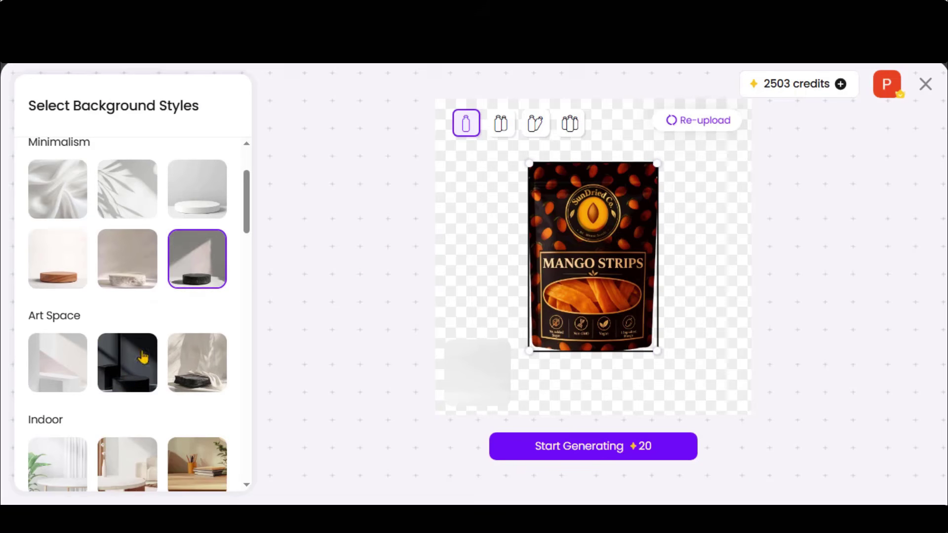
left_click(204, 268)
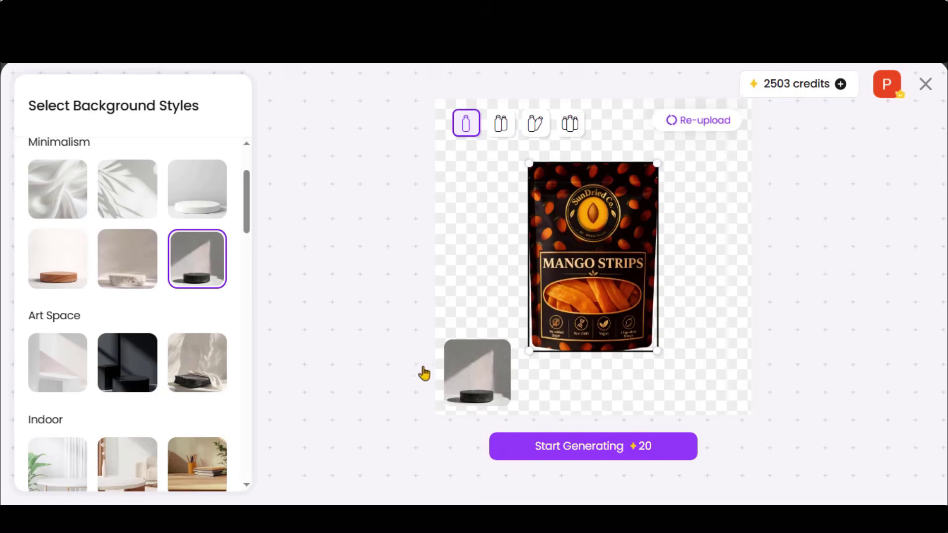
left_click(592, 448)
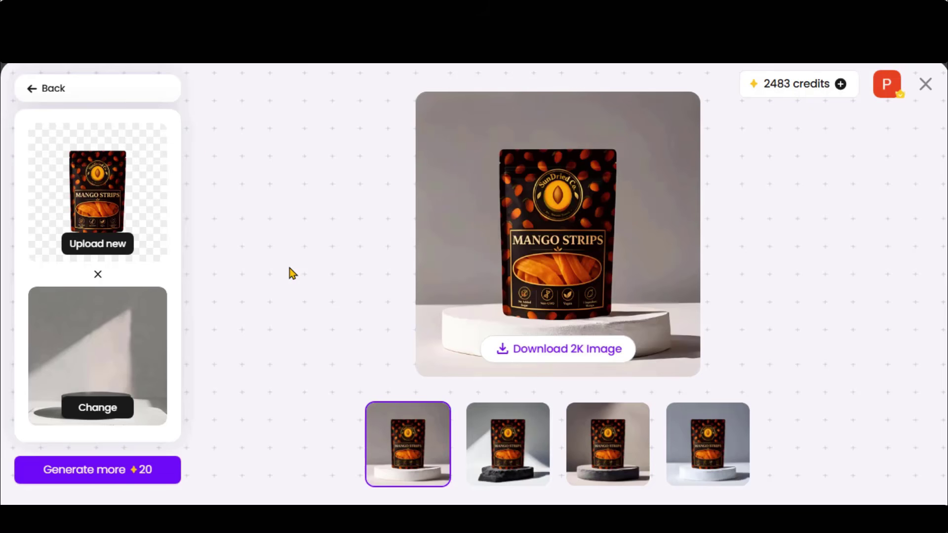
Compare the generated pouch photos on the black rock, dark round and white round podiums.
left_click(490, 462)
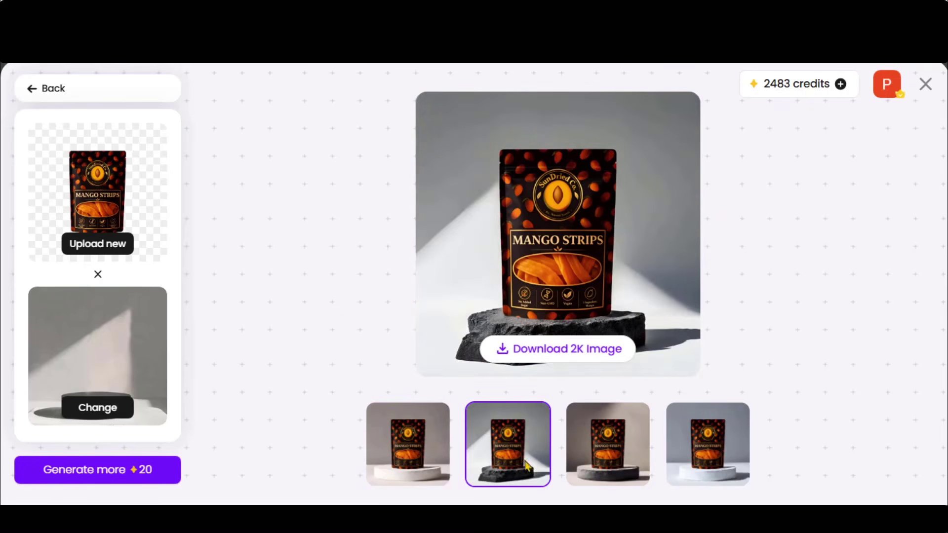
left_click(585, 468)
left_click(707, 458)
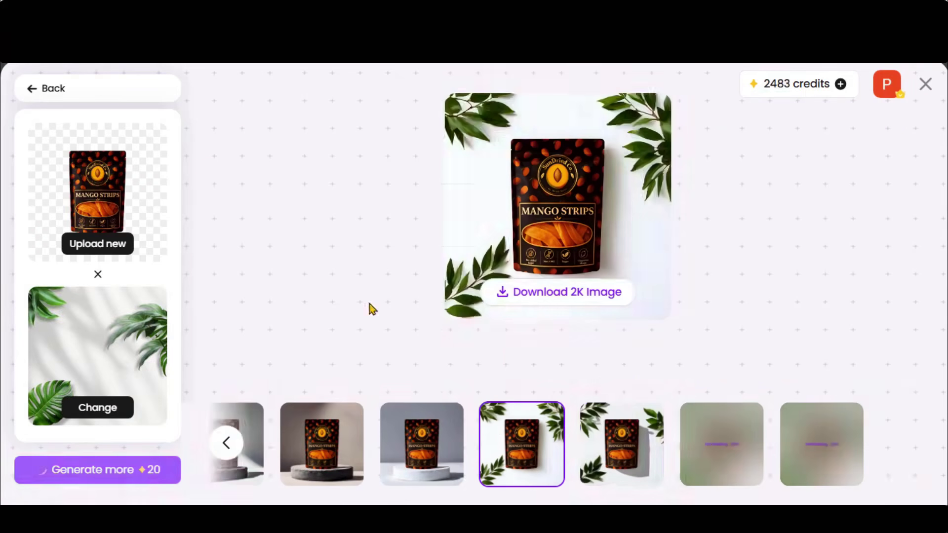
Compare the pouch photos generated with the leafy Floral background, including the yellow variant.
left_click(622, 459)
left_click(805, 463)
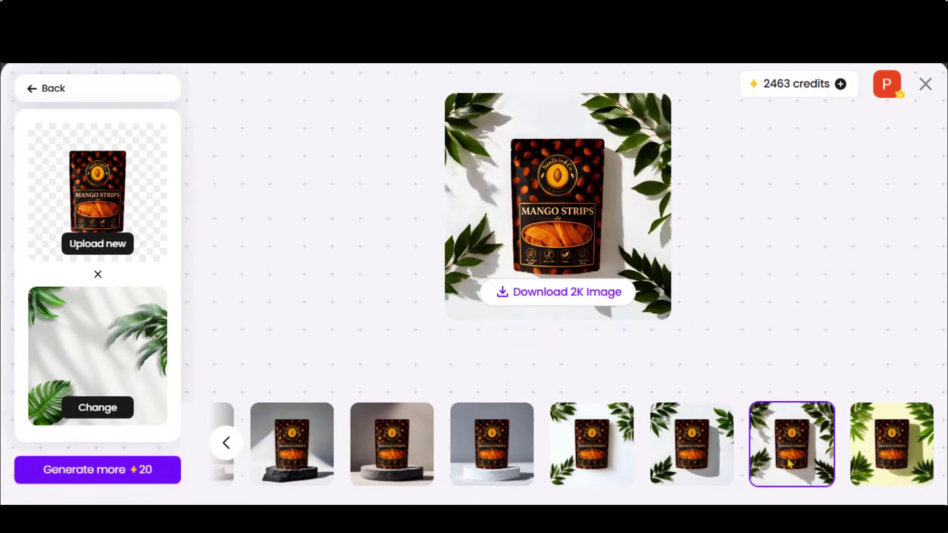
left_click(891, 462)
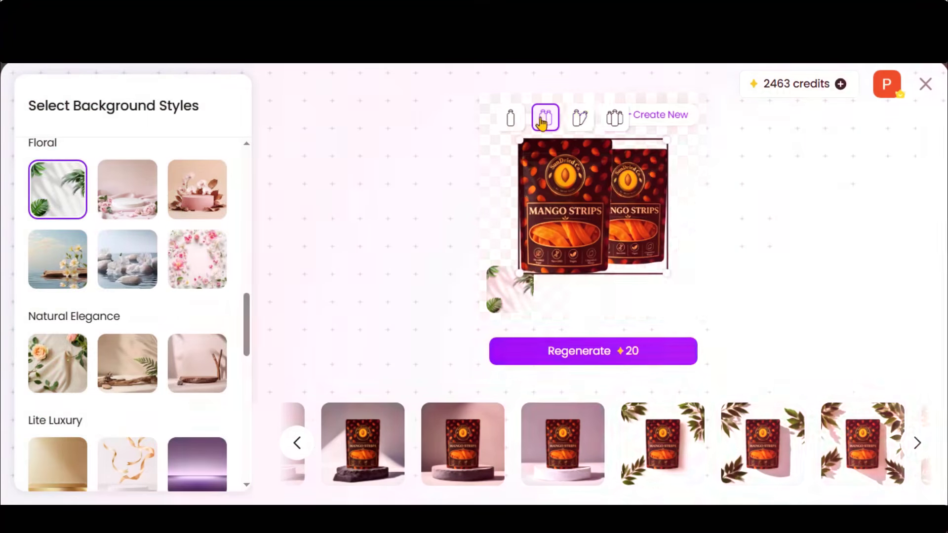
Generate product photos of the three-pouch arrangement on the mossy forest background from the Plant styles, and view the variants.
left_click(616, 119)
scroll(114, 316, "down", 10)
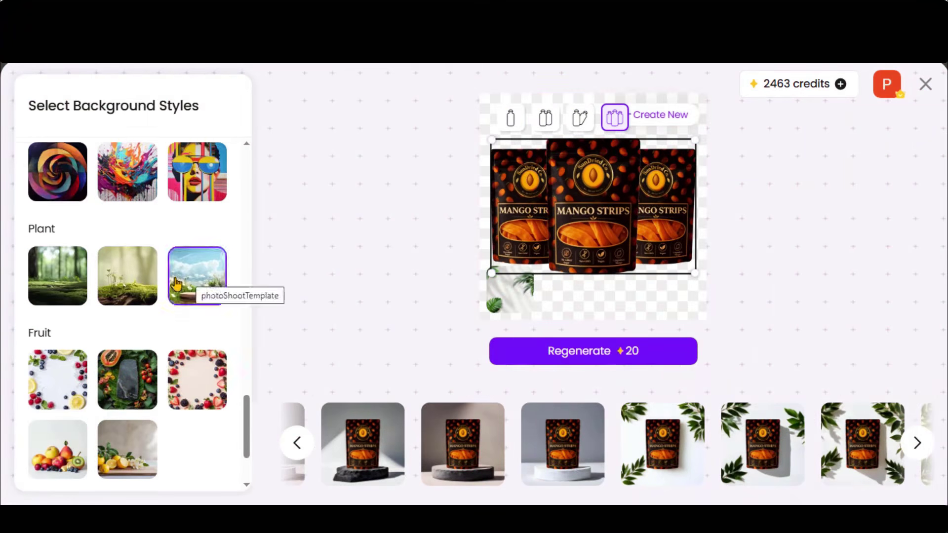
left_click(57, 275)
left_click(636, 435)
key("Right")
key("Right")
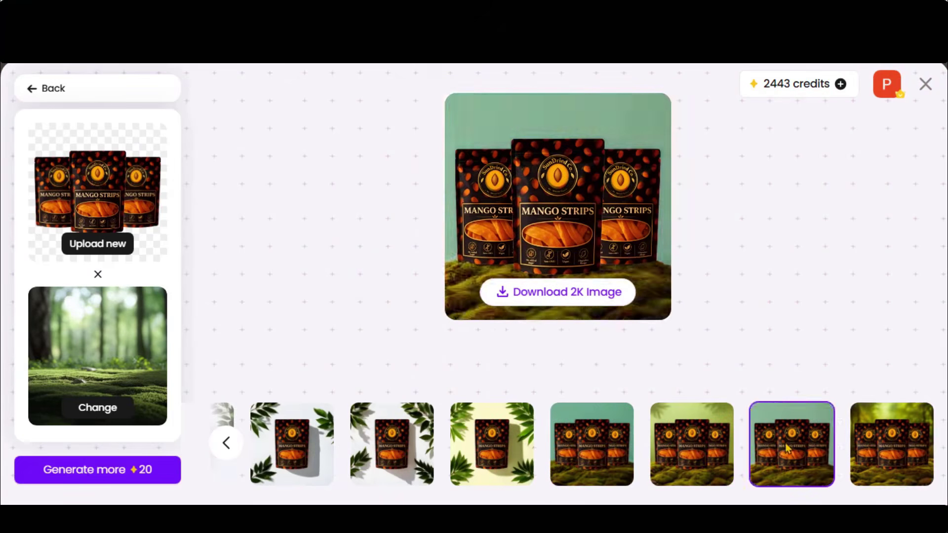